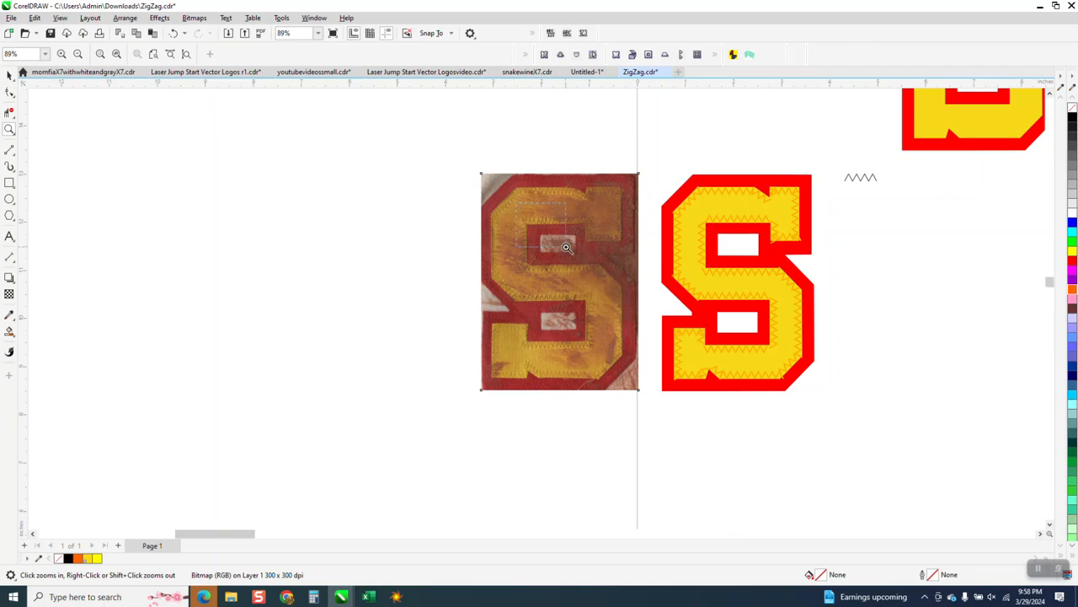
Examine the zigzag stitching along the yellow S in the jersey photo up close.
scroll(520, 278, down, 1)
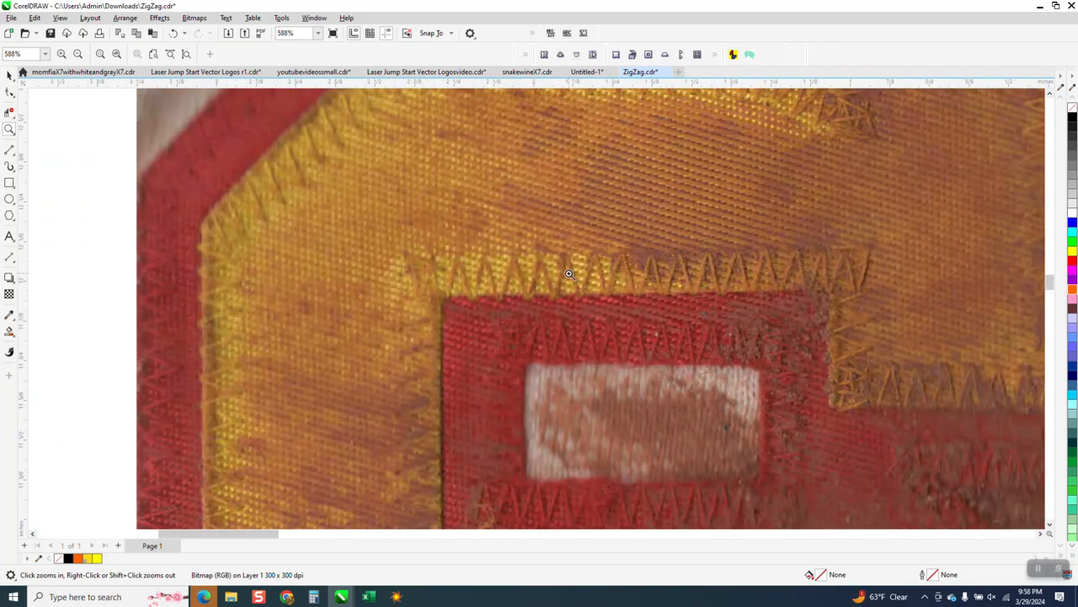
scroll(591, 331, down, 3)
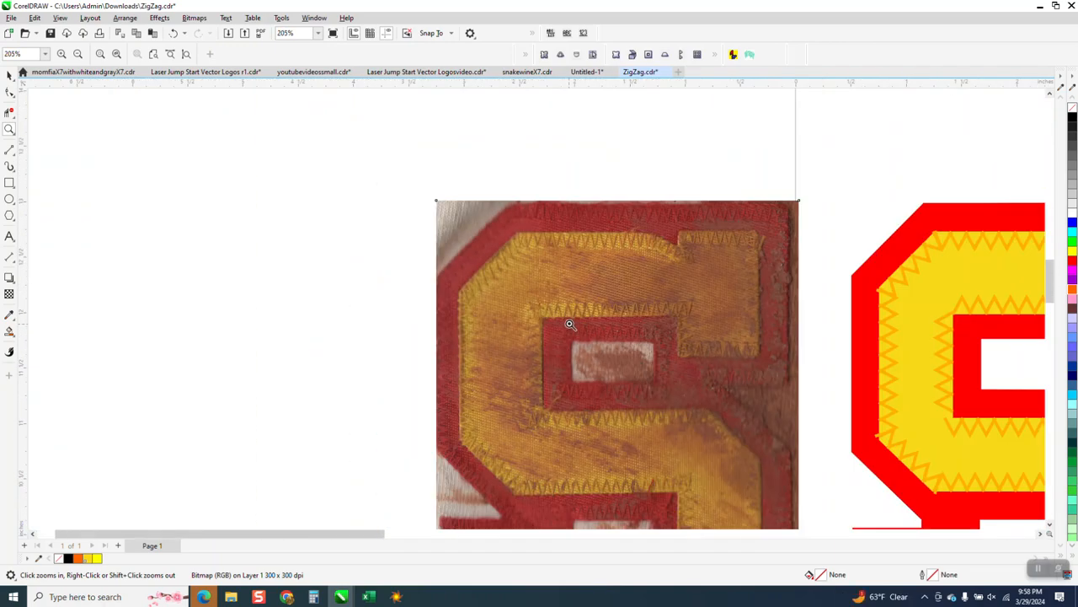
drag(628, 243, 634, 250)
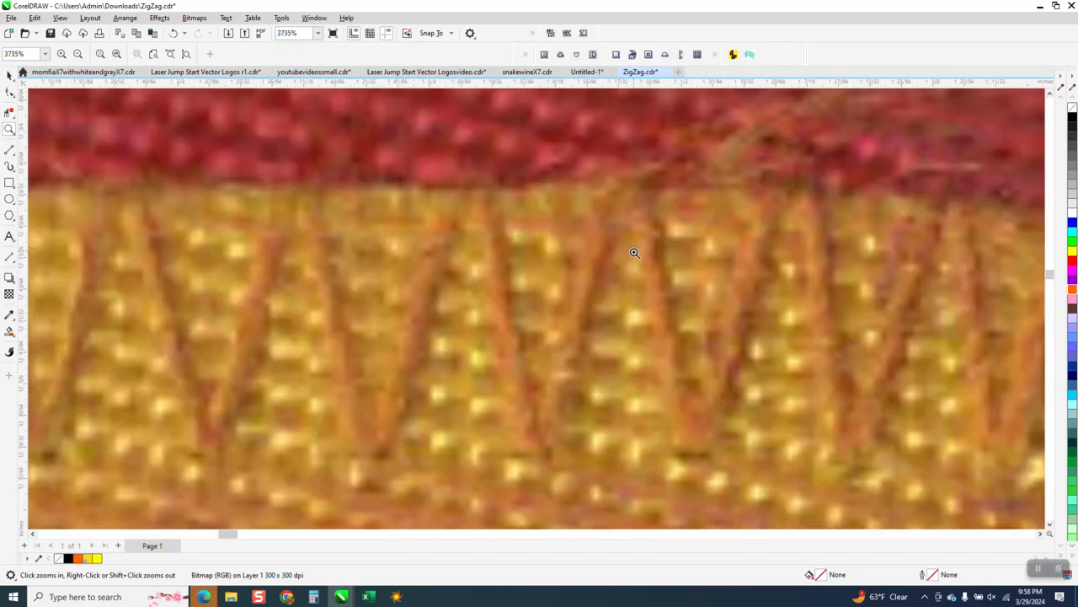
scroll(575, 264, down, 1)
scroll(324, 454, down, 10)
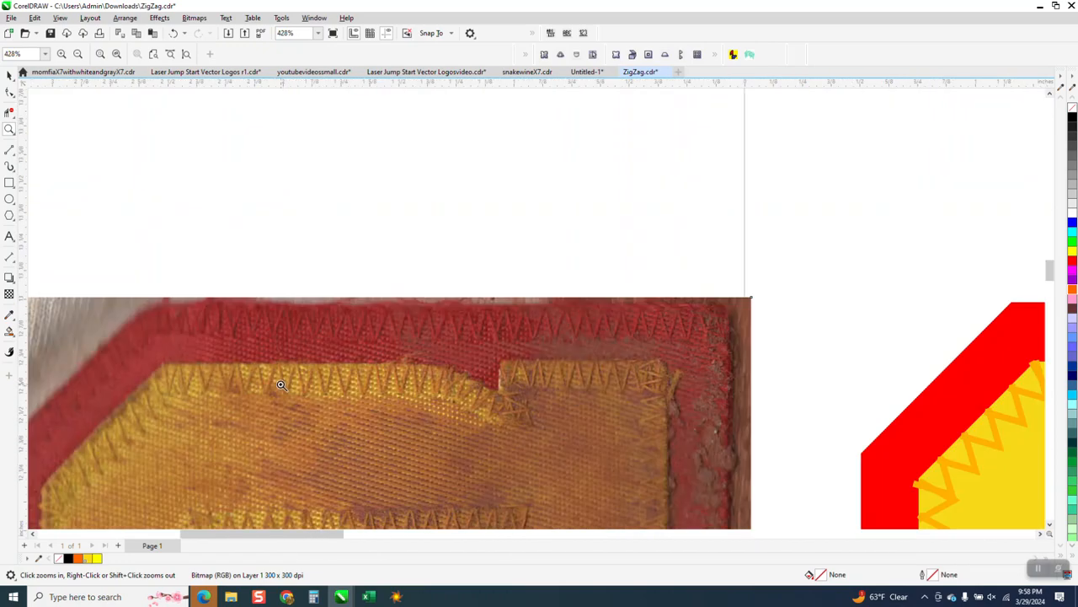
Break the black zigzag's artistic media group apart and delete the straight line running through its middle.
drag(553, 346, 602, 366)
scroll(616, 368, down, 1)
click(9, 75)
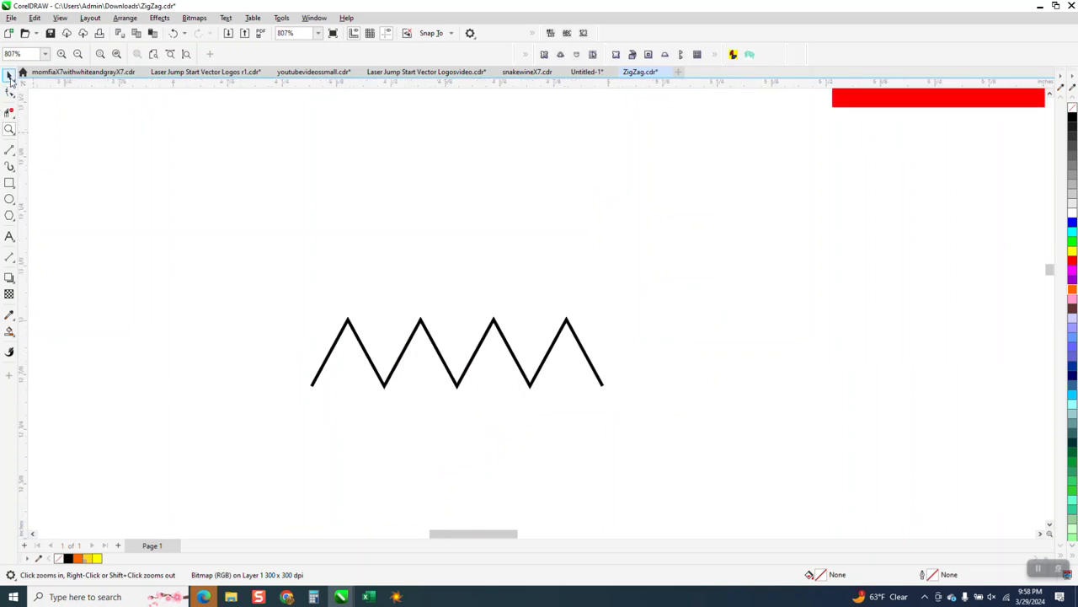
scroll(508, 275, down, 1)
drag(562, 327, 560, 259)
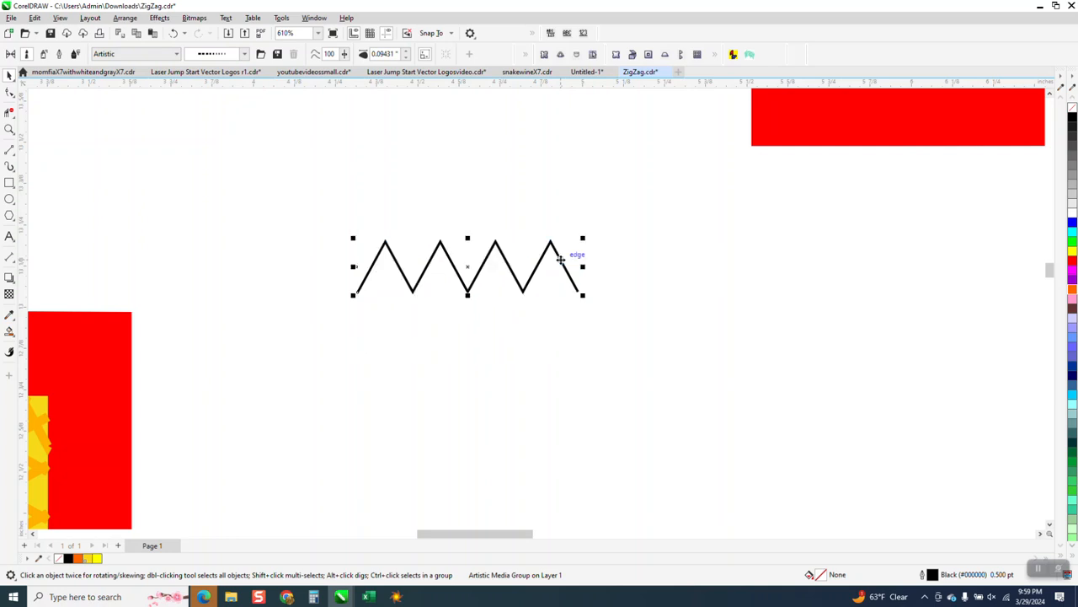
click(126, 17)
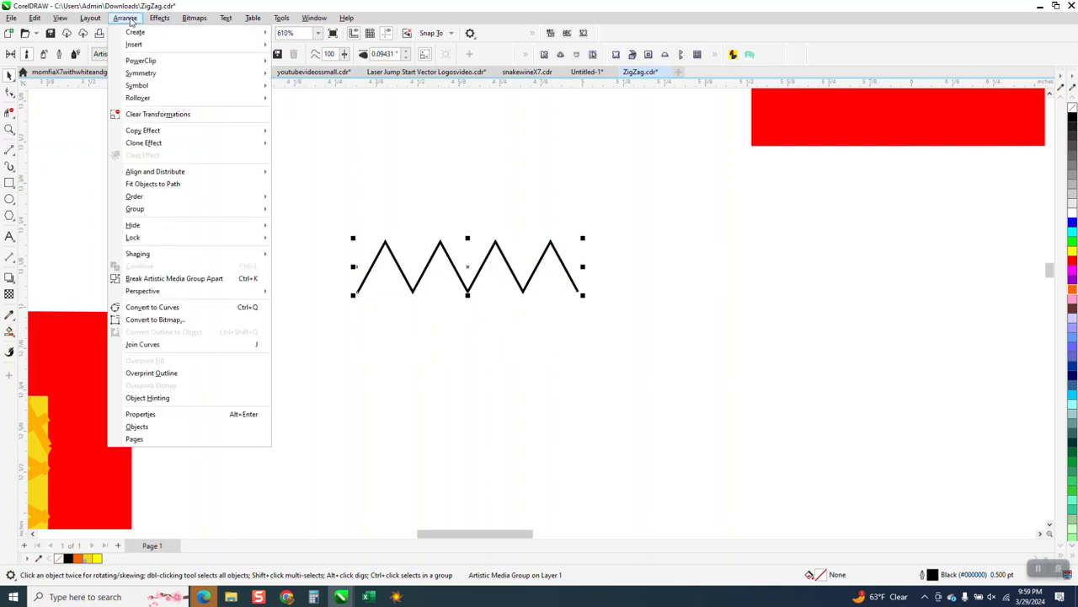
click(174, 278)
click(519, 251)
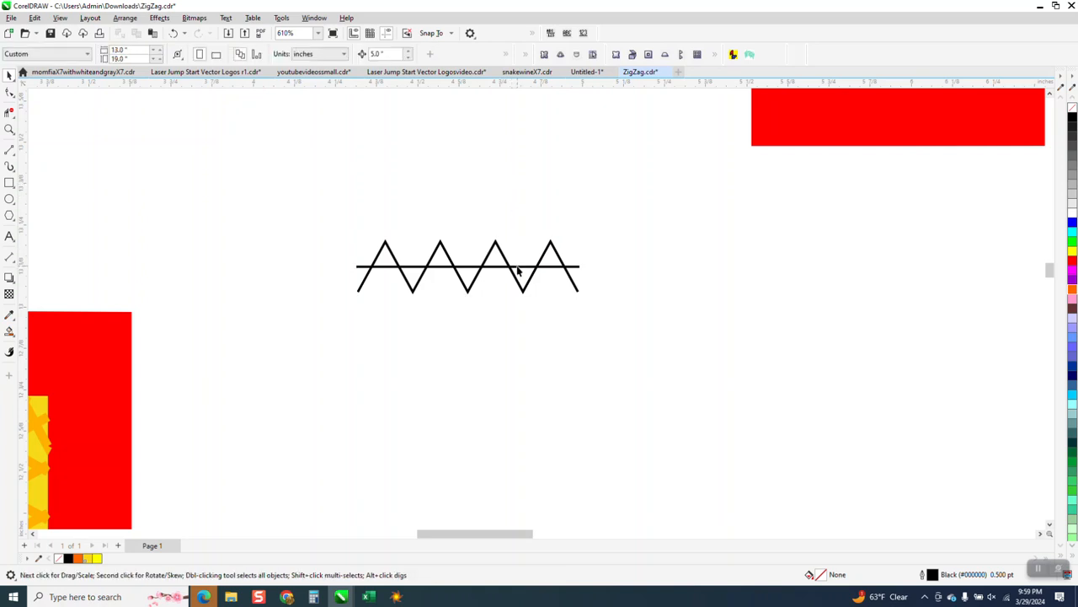
click(520, 267)
key(Delete)
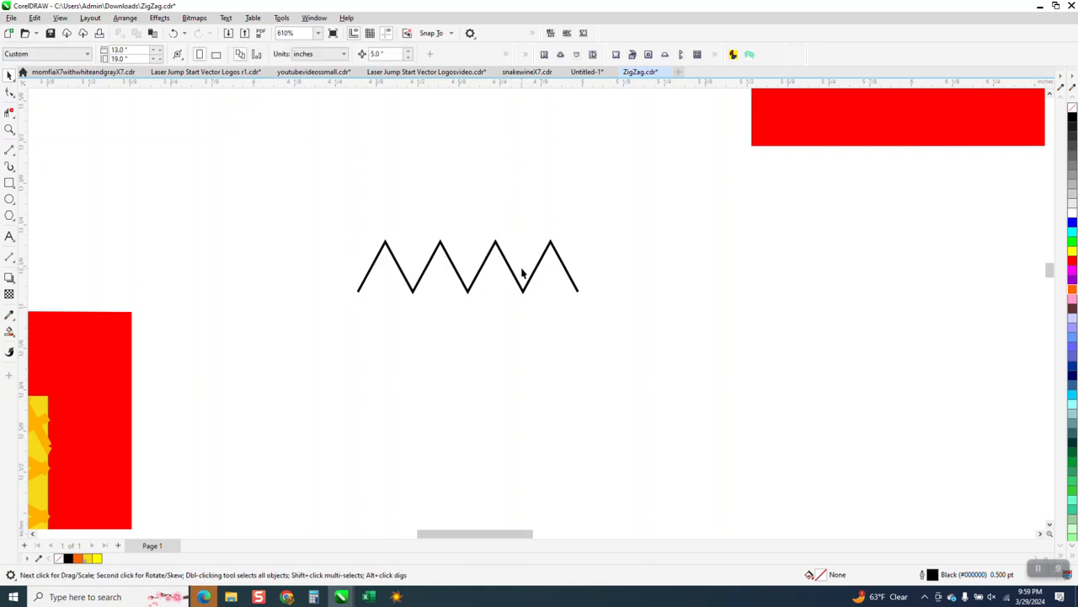
Break the zigzag curve apart at the lower node between its first and second peaks.
click(510, 268)
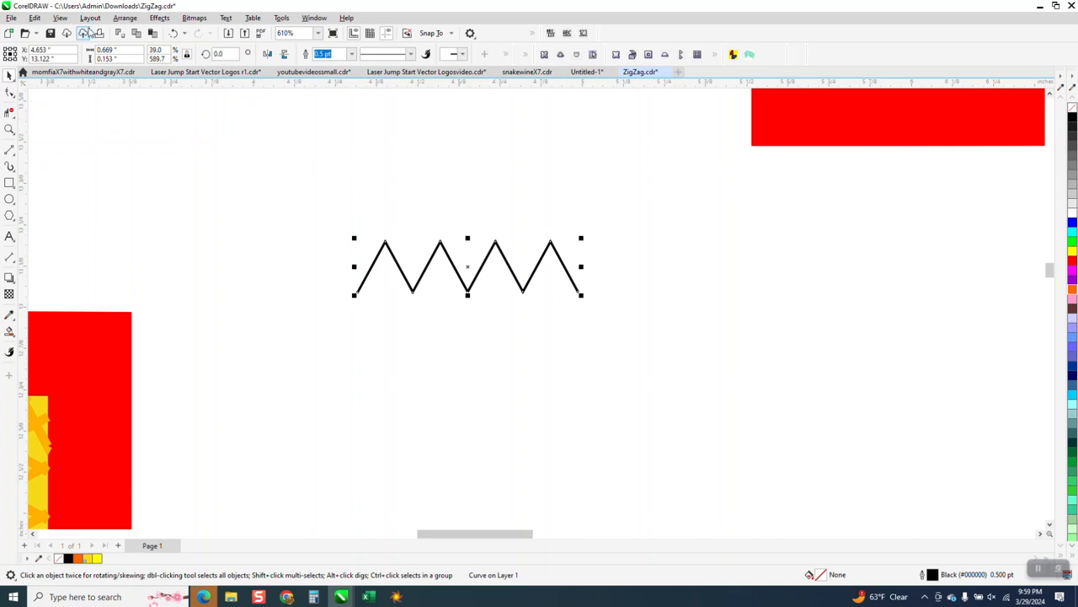
click(125, 18)
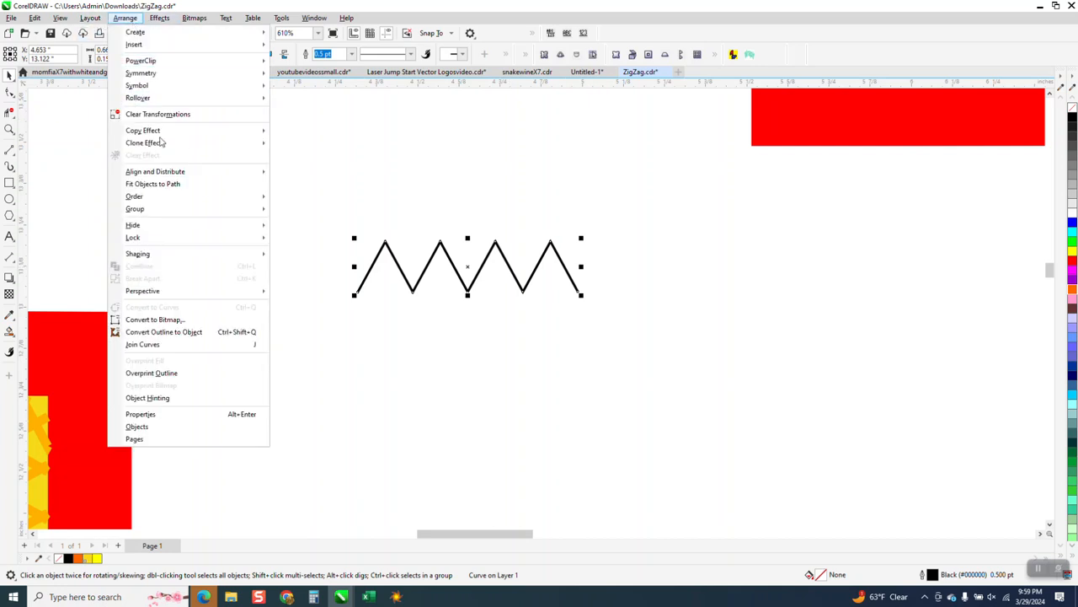
mouse_move(153, 212)
mouse_move(323, 207)
mouse_down()
mouse_move(402, 281)
mouse_move(699, 346)
mouse_up()
click(10, 93)
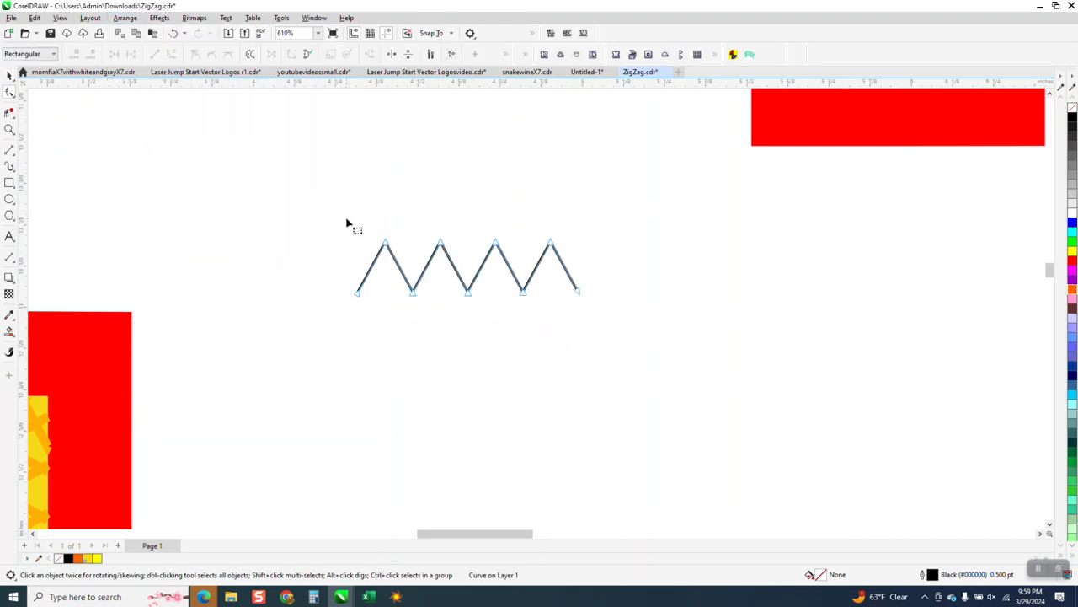
right_click(413, 294)
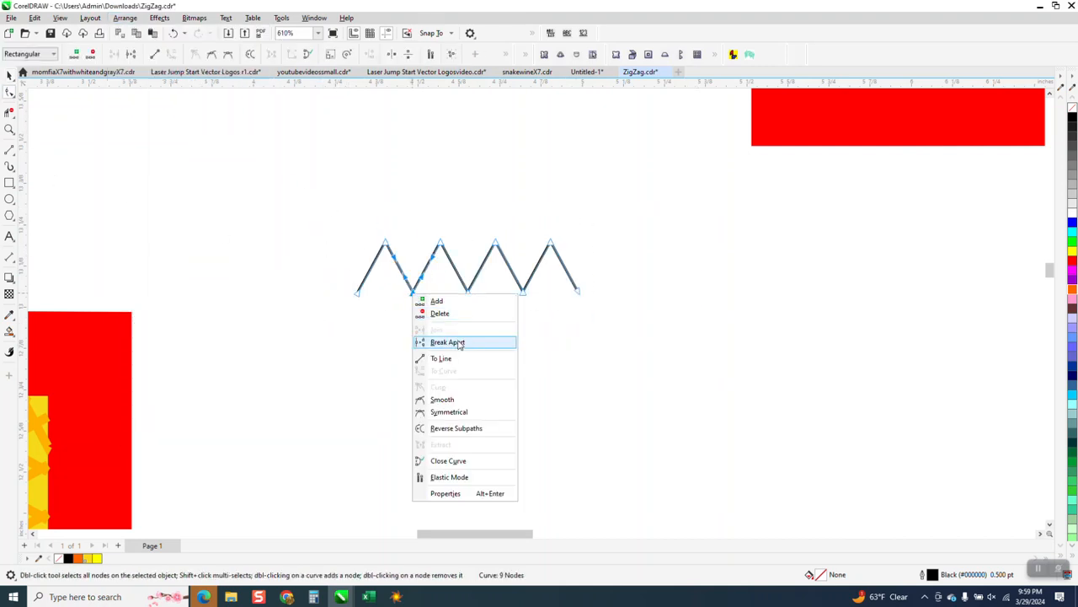
click(460, 342)
Delete the zigzag segments after the first peak and shift the remaining single tooth about 0.4 inch to the right.
click(9, 112)
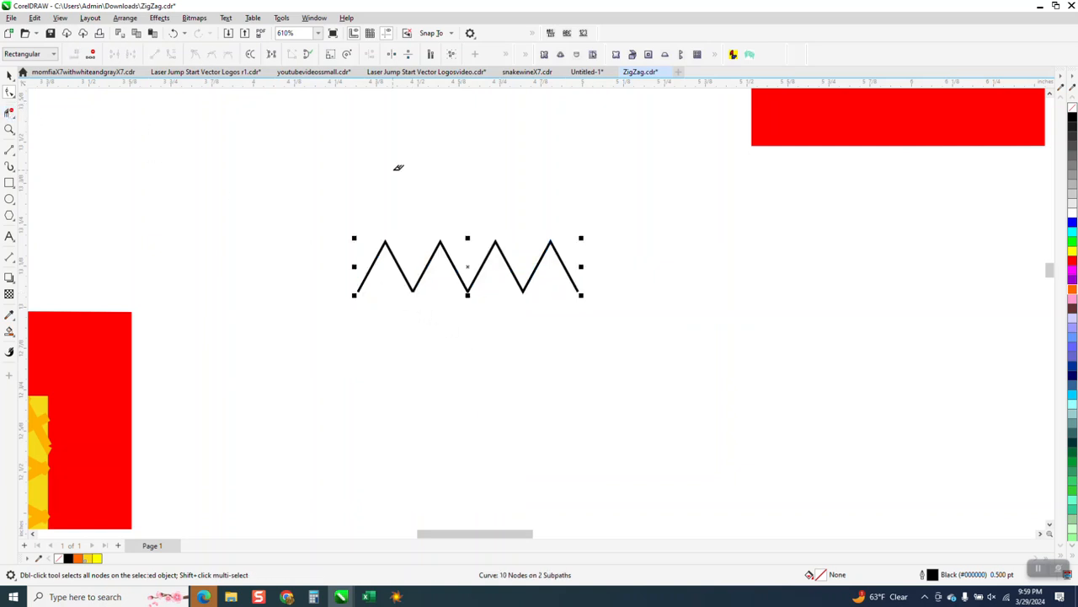
drag(438, 215, 548, 259)
click(9, 75)
drag(387, 273, 520, 276)
Place a copy of the plain yellow S 5 inches lower, with no fill and a black outline.
scroll(464, 308, down, 6)
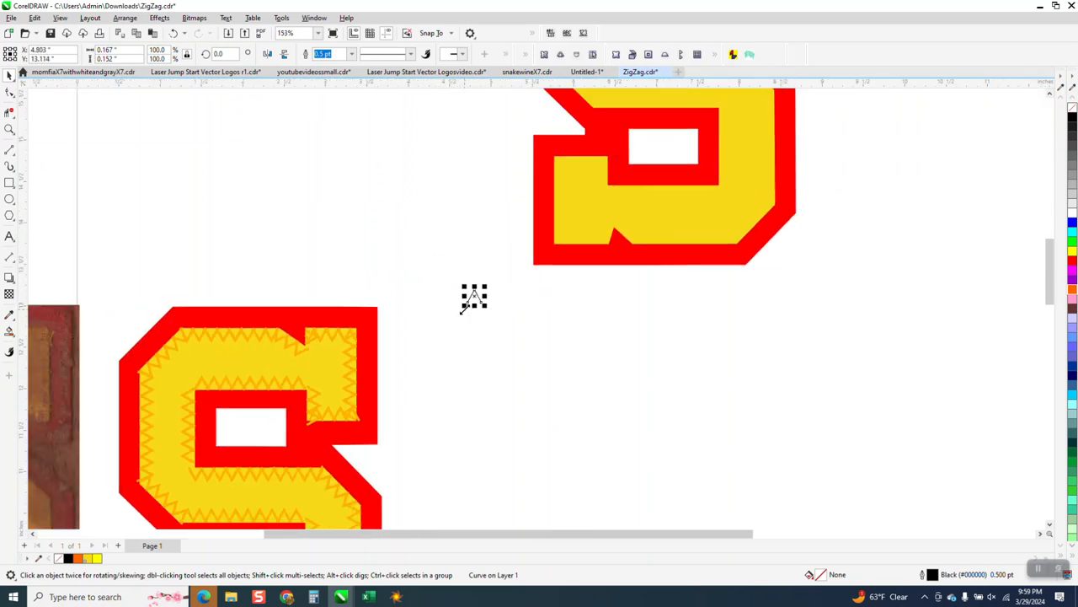
scroll(462, 309, down, 2)
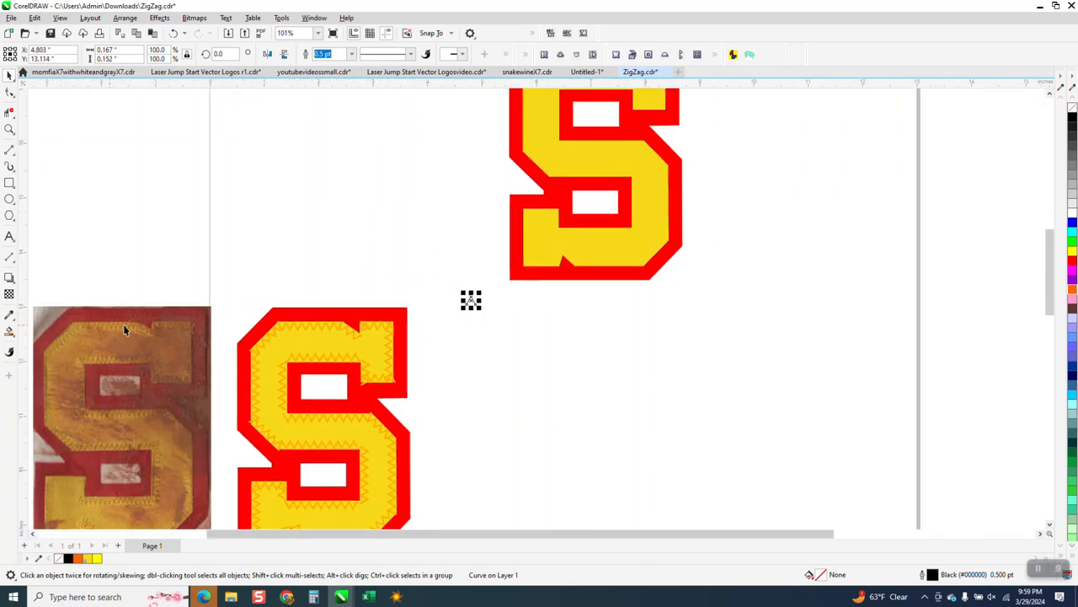
scroll(206, 337, down, 1)
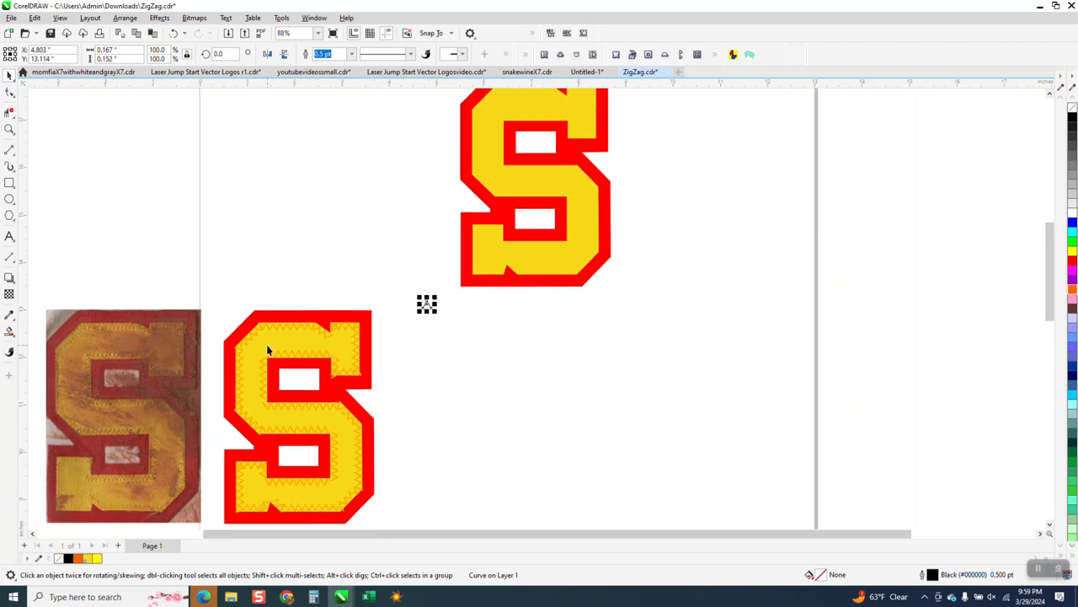
click(496, 274)
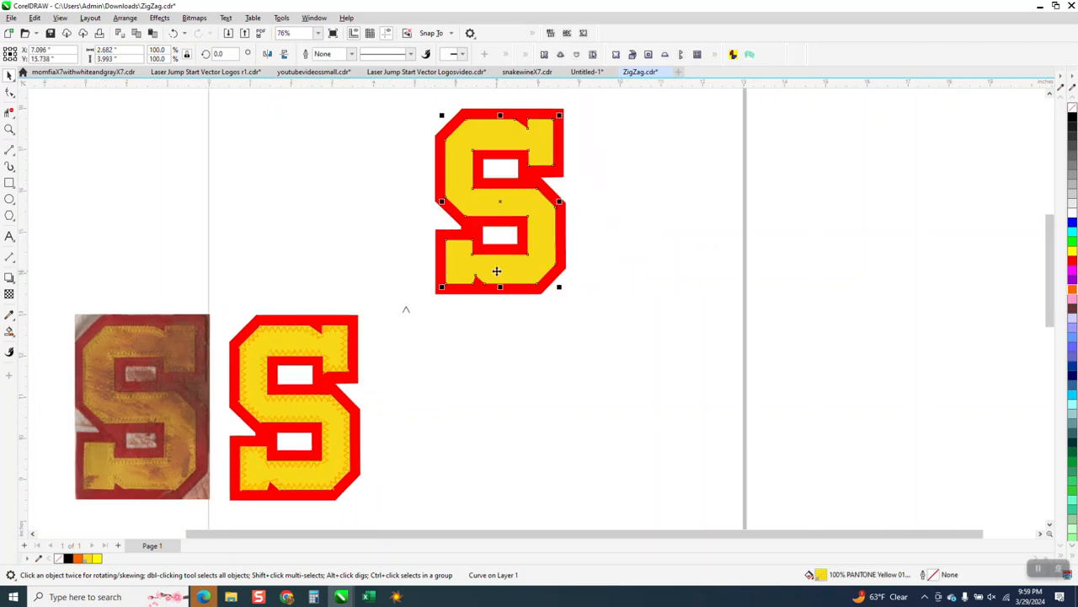
key(Down)
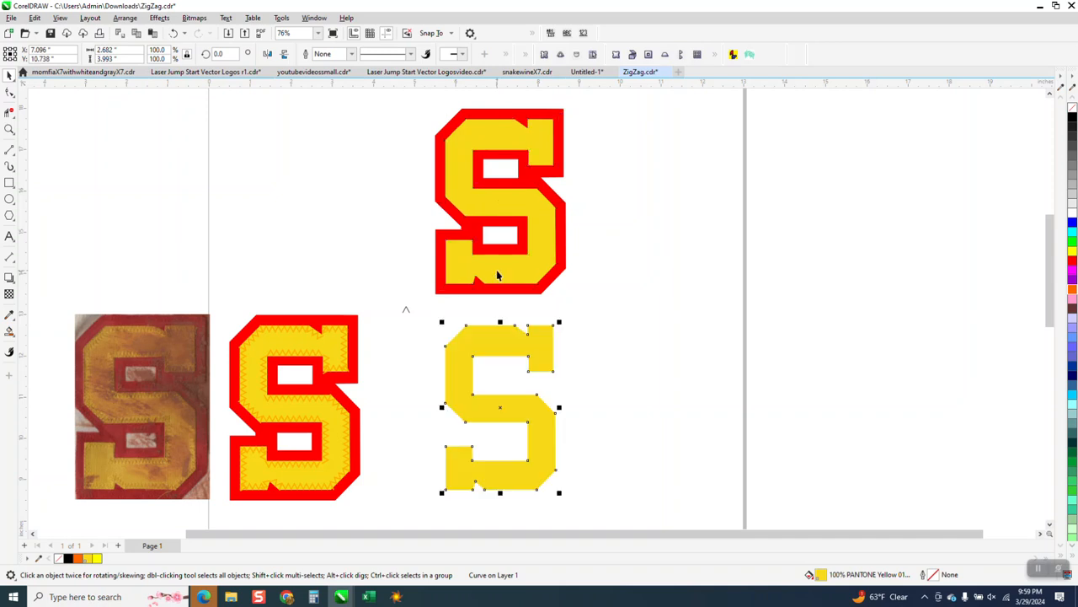
click(1074, 107)
right_click(1074, 119)
Move the single tooth just above the upper-right corner of the outlined S, at about X 8.715 and Y 13.086 inches.
click(407, 312)
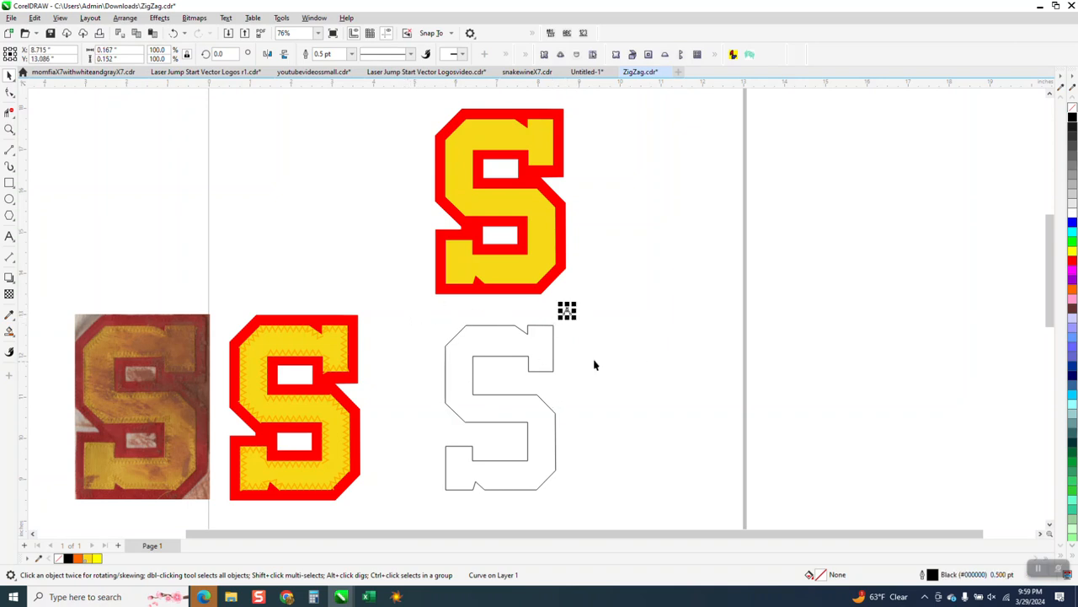
click(9, 129)
drag(463, 292, 705, 494)
click(9, 74)
Fit the tooth to the S outline with Fit Objects to Path, using 150 duplicates that follow the path.
click(528, 126)
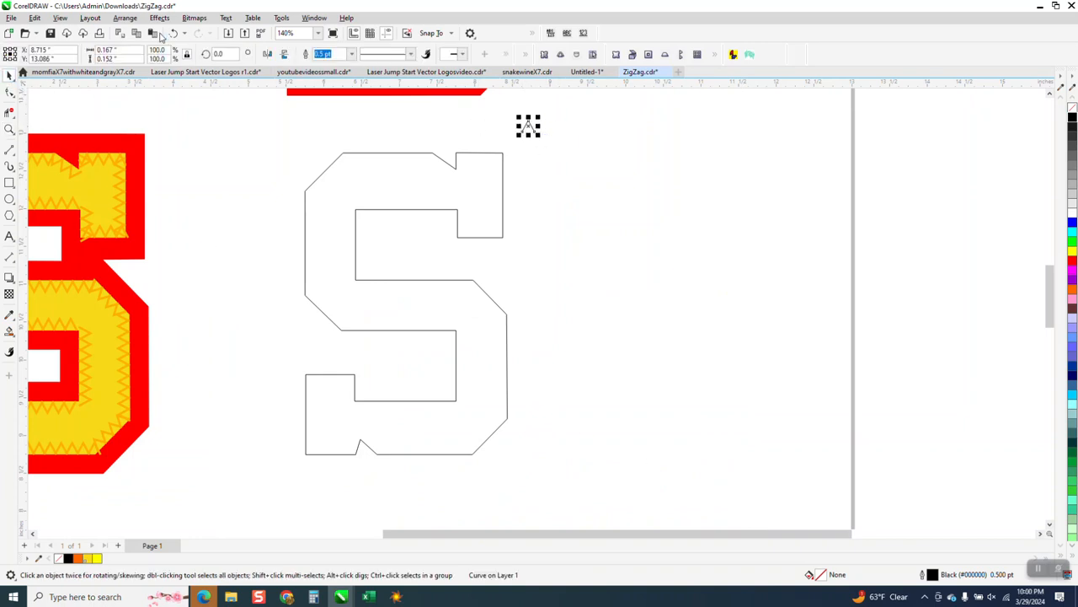
click(124, 18)
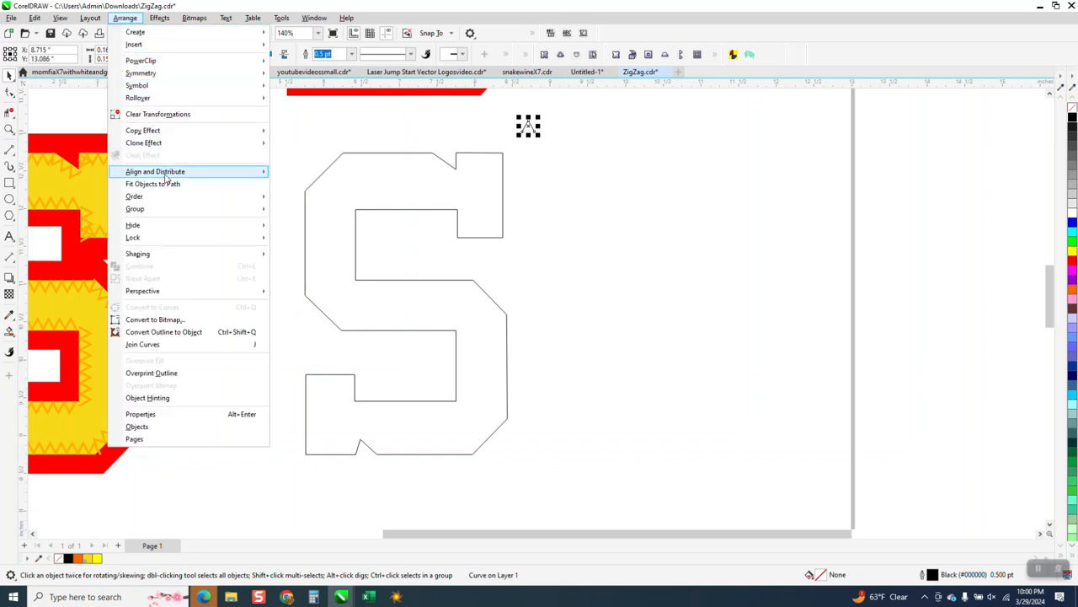
click(391, 184)
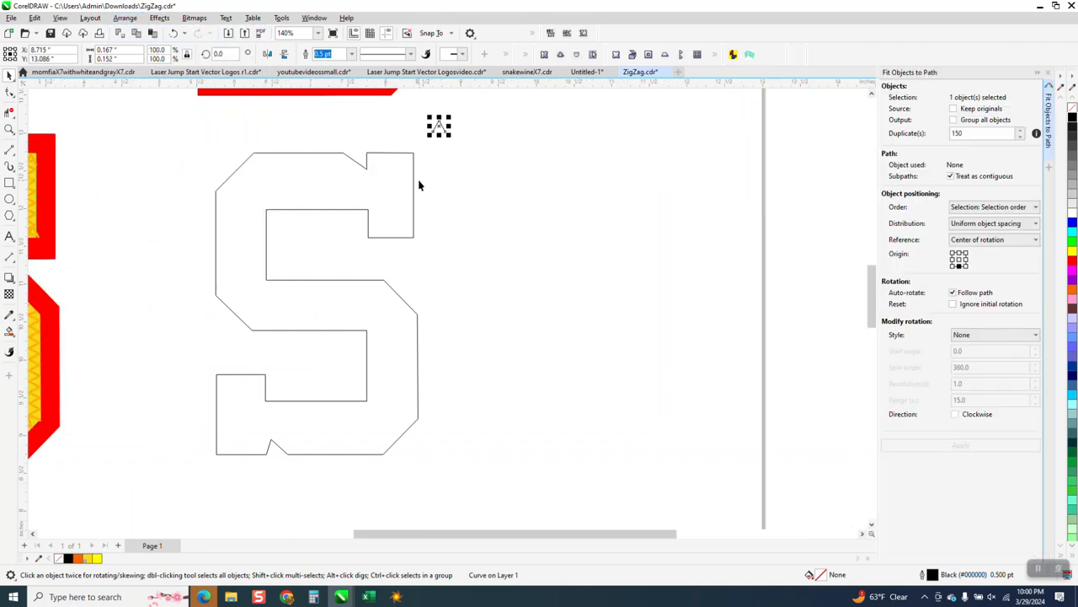
shift+click(413, 189)
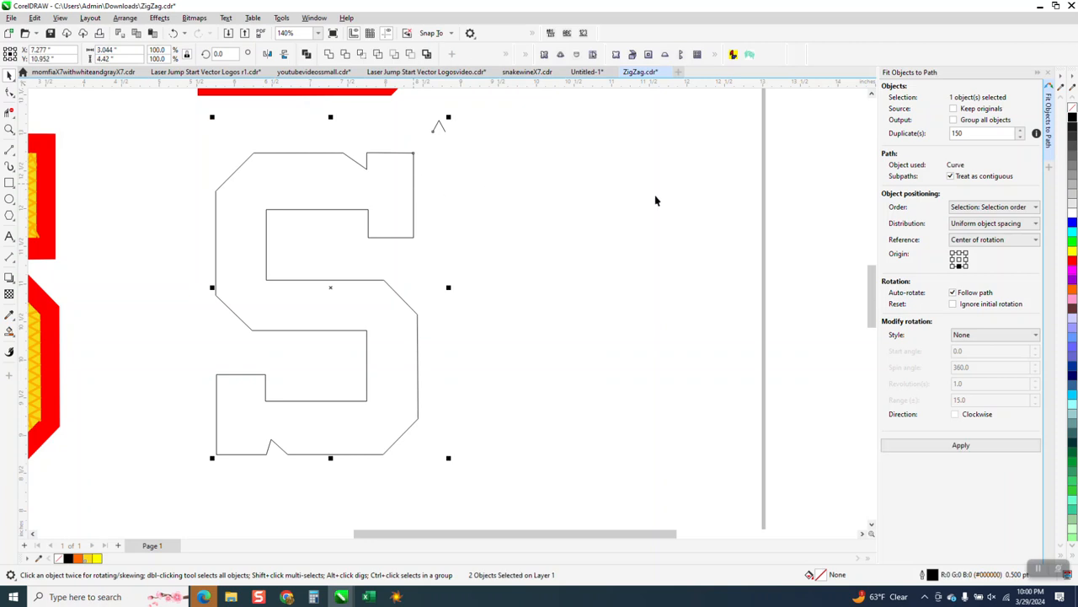
click(965, 133)
click(960, 445)
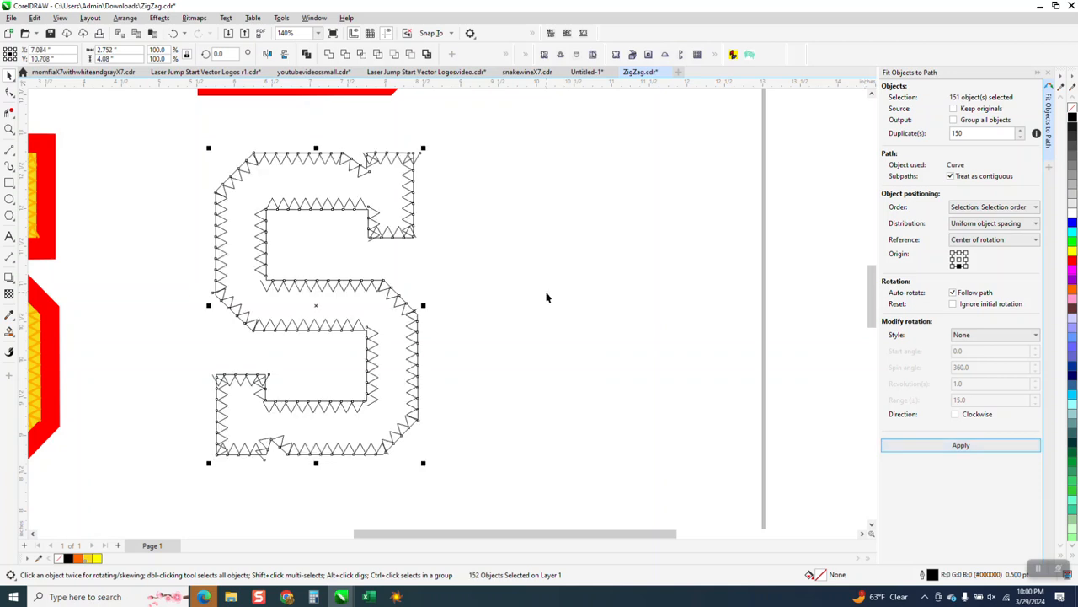
Trim the stitch ends that overshoot the outline around the S's upper-right serif with Virtual Segment Delete.
click(10, 129)
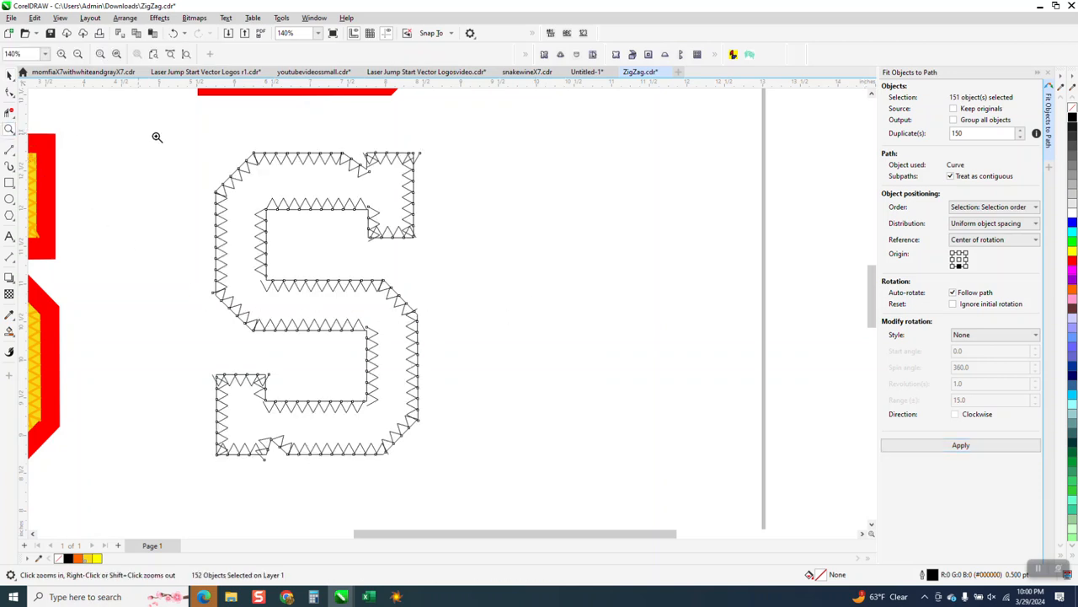
drag(352, 145, 526, 217)
click(9, 111)
drag(344, 180, 387, 223)
click(90, 192)
Compare the lower corners of the stitched S in the photo with the finished red and yellow S.
scroll(284, 175, down, 4)
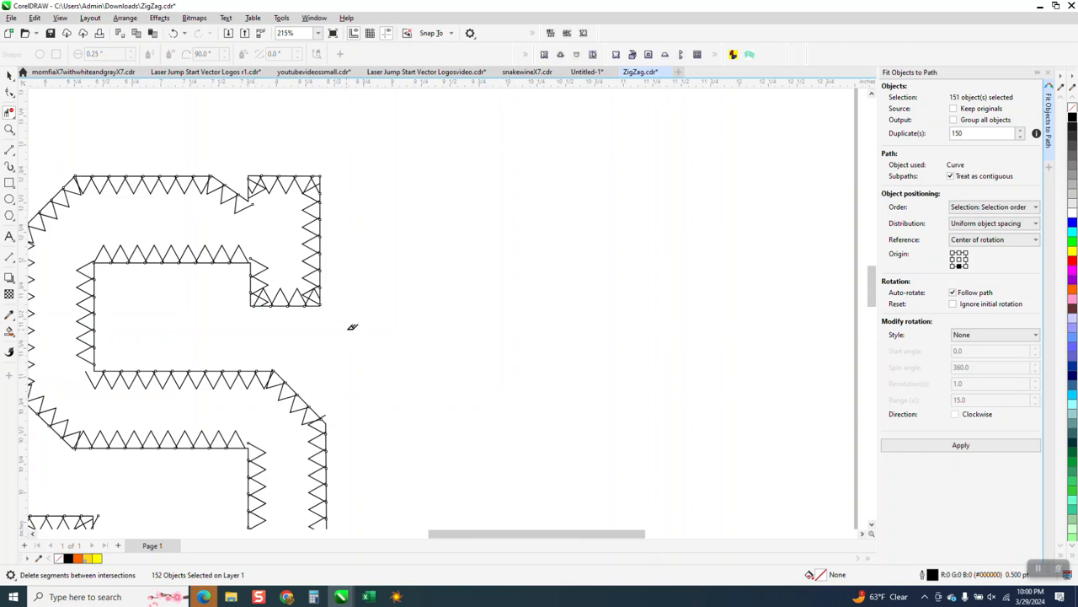
scroll(339, 296, down, 2)
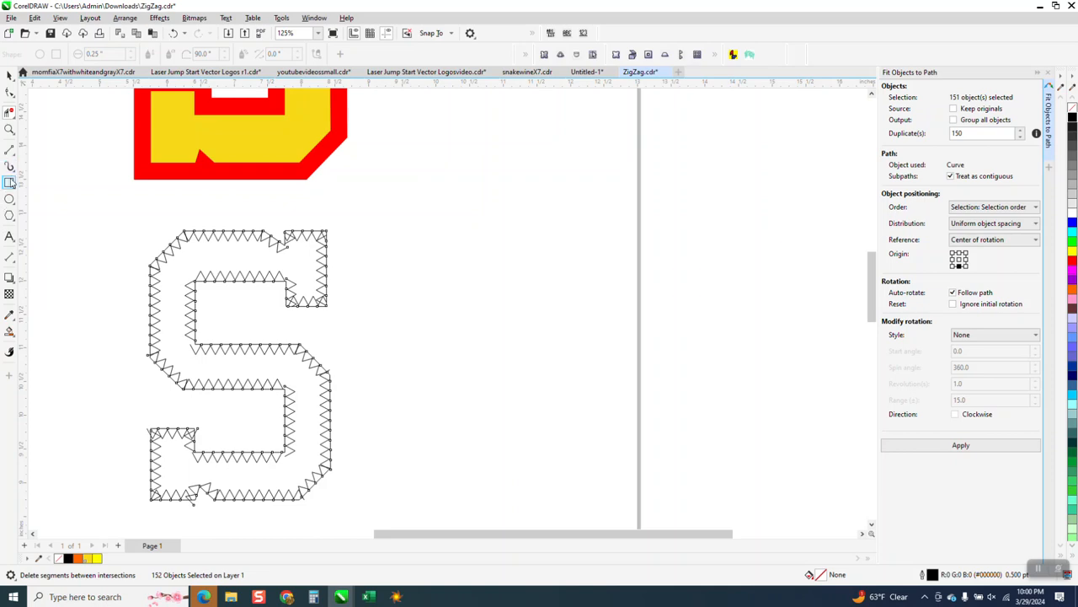
click(9, 129)
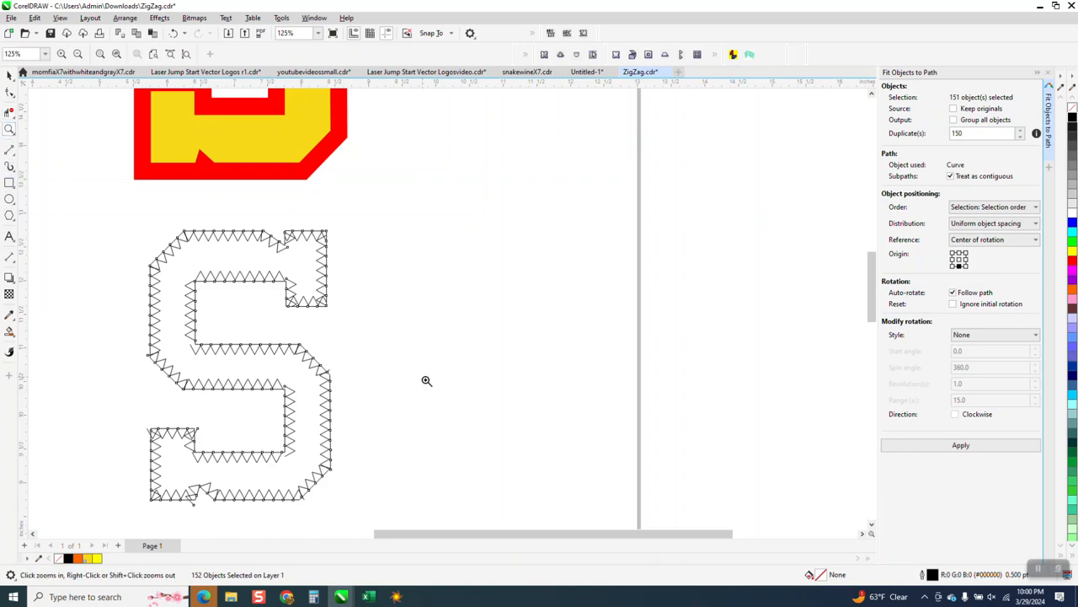
scroll(433, 385, down, 2)
drag(139, 381, 202, 446)
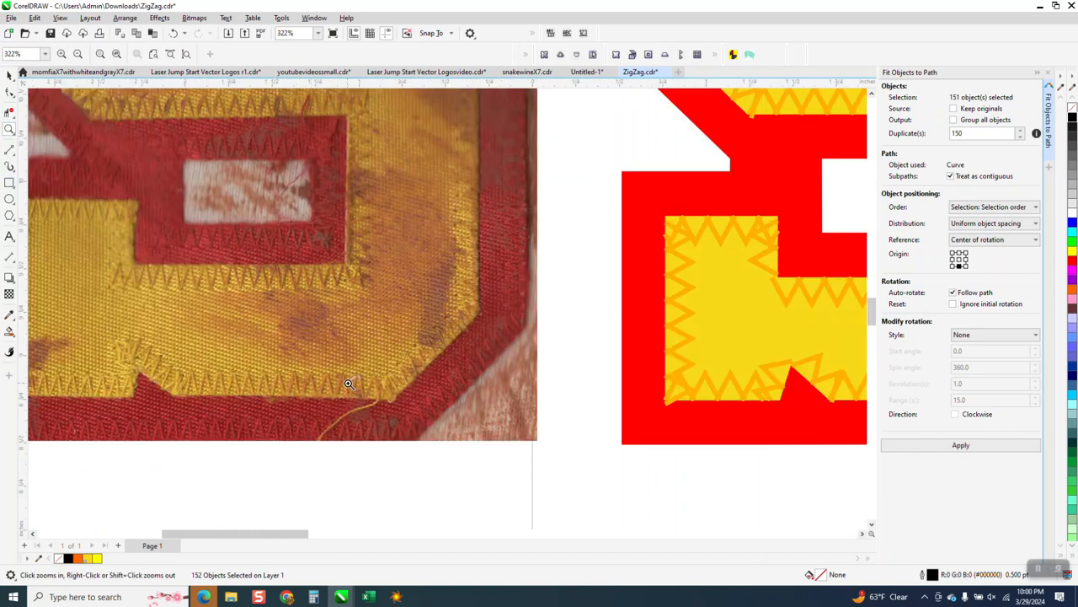
scroll(379, 371, down, 3)
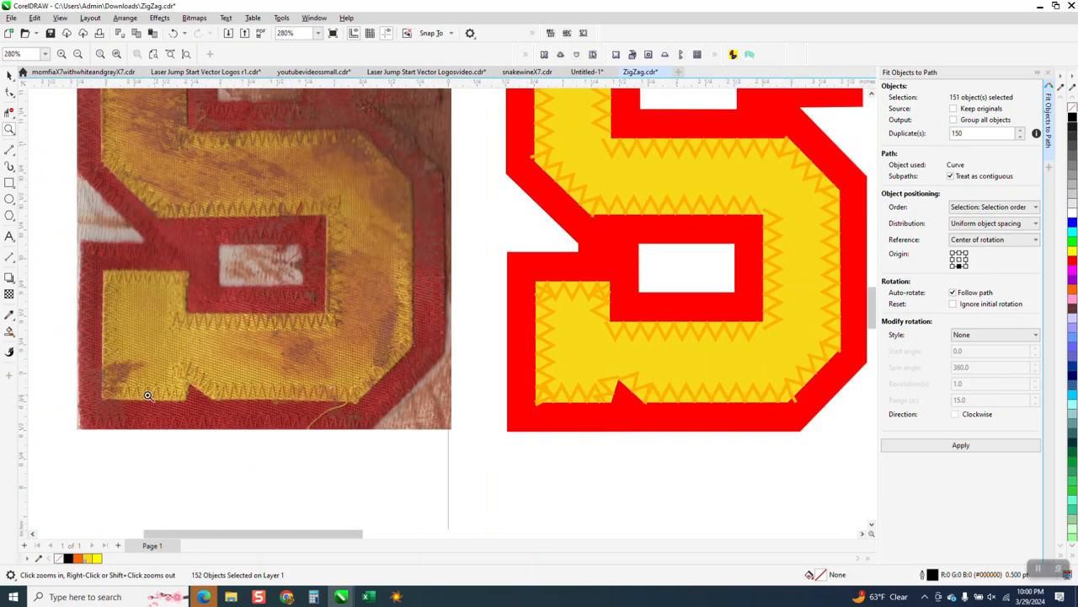
Trim the stitch ends that stick out past the outline at the S's diagonal bends and lower-left serif.
drag(543, 300, 632, 341)
click(9, 112)
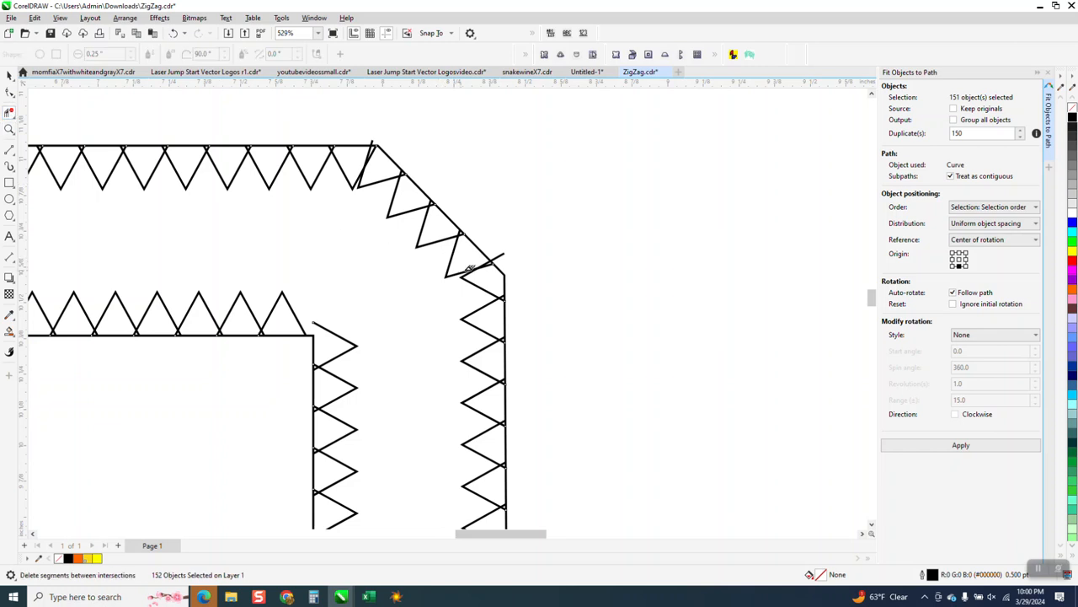
scroll(530, 249, down, 2)
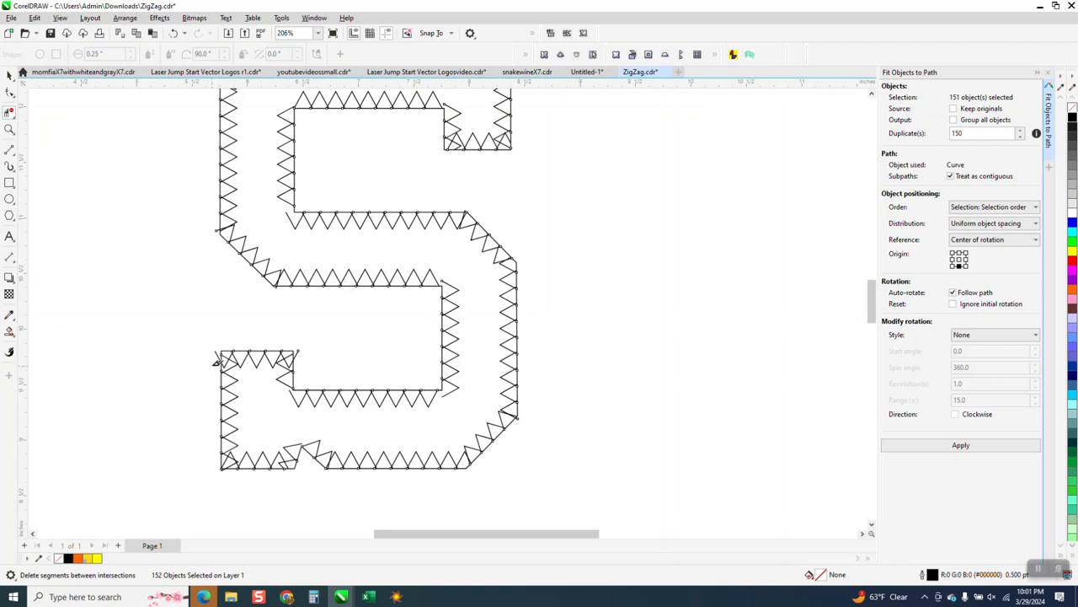
click(298, 352)
click(217, 226)
Rotate the tooth at the S's lower-left corner to about 304.5°, scale it to about 103.5% and connect it to the tooth above.
click(9, 129)
drag(204, 428, 401, 489)
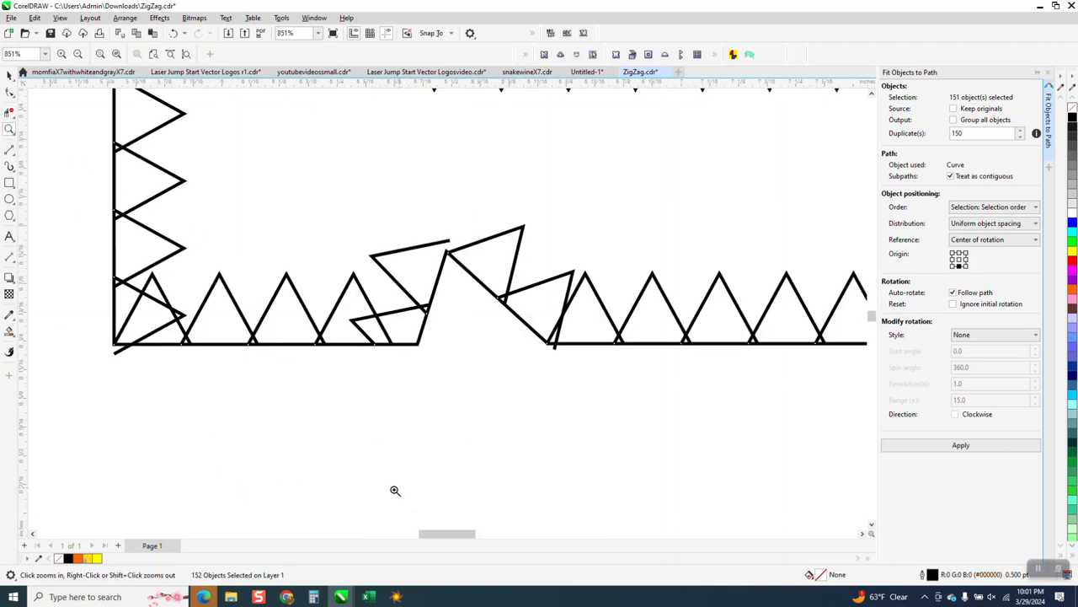
click(9, 75)
click(187, 416)
click(182, 318)
click(186, 315)
drag(189, 282, 164, 219)
click(185, 287)
drag(179, 304, 200, 274)
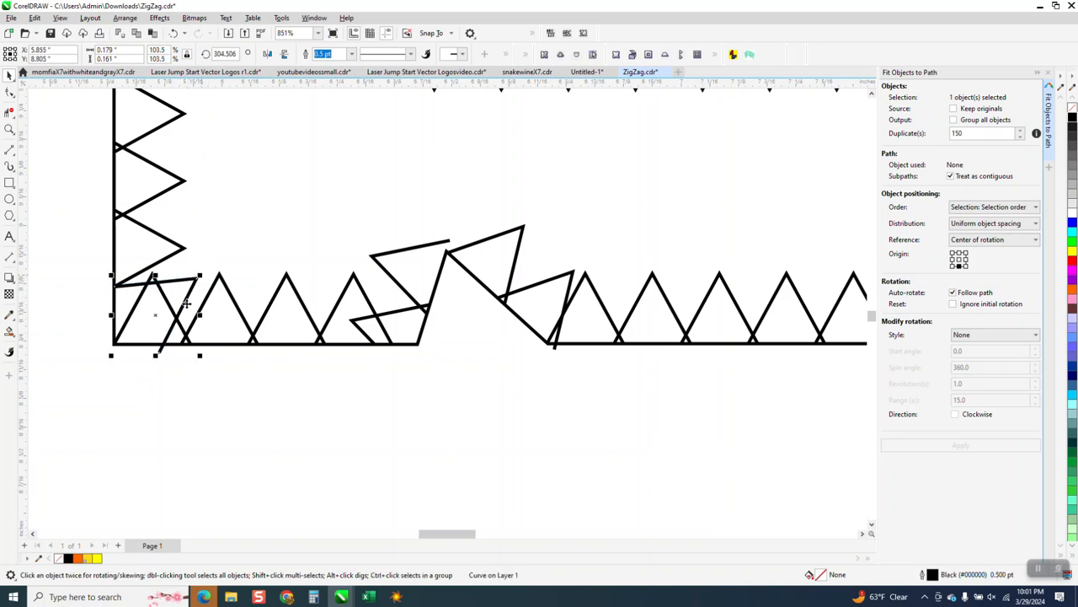
Move the plain S outline off to the right of the zigzag stitching and select all the zigzag teeth.
click(10, 113)
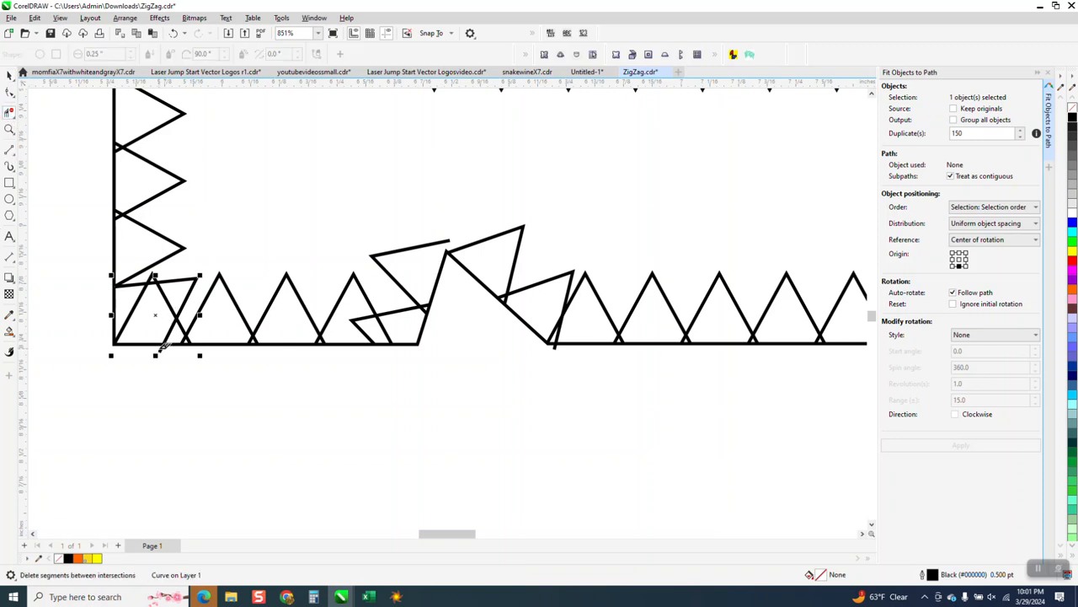
scroll(216, 378, down, 2)
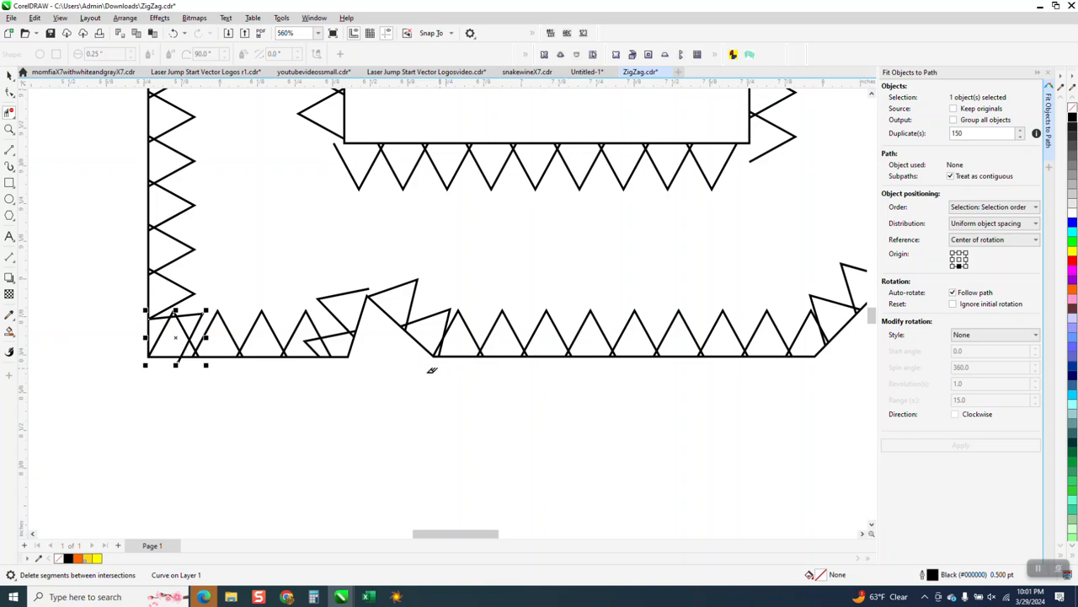
scroll(356, 320, down, 6)
click(9, 76)
click(484, 196)
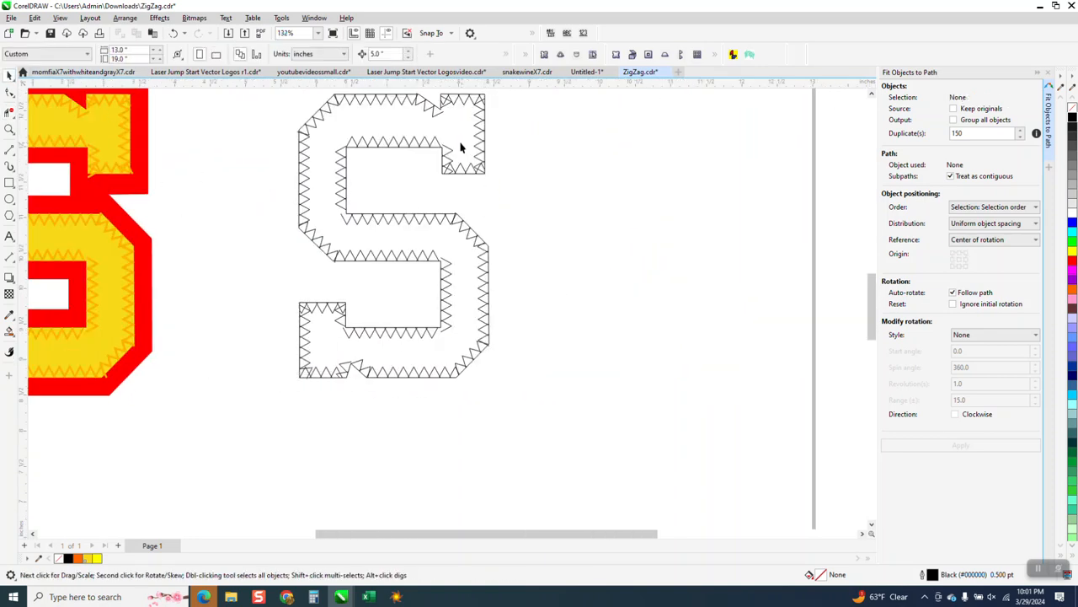
click(441, 150)
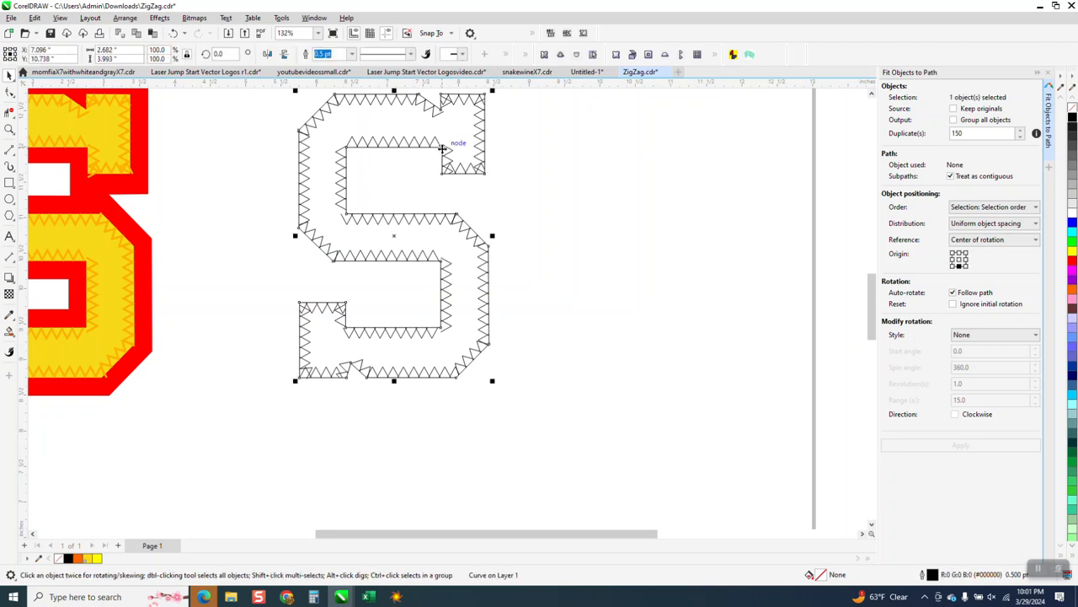
scroll(459, 295, down, 1)
drag(462, 302, 562, 396)
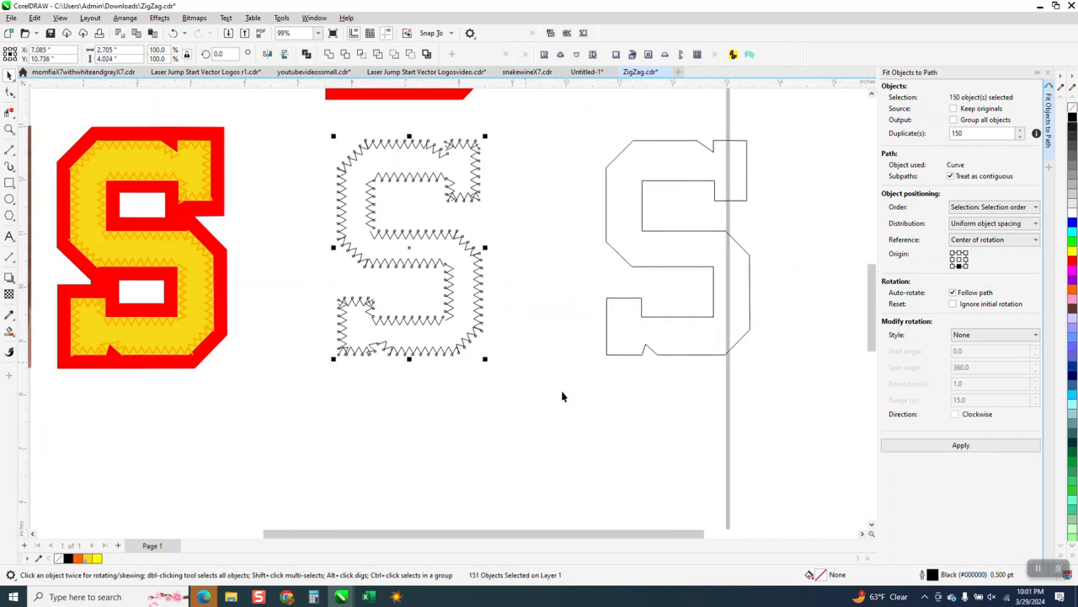
Colour the outlines of the zigzag teeth orange (#FF6600) and merge all the teeth into a single curve.
right_click(1072, 290)
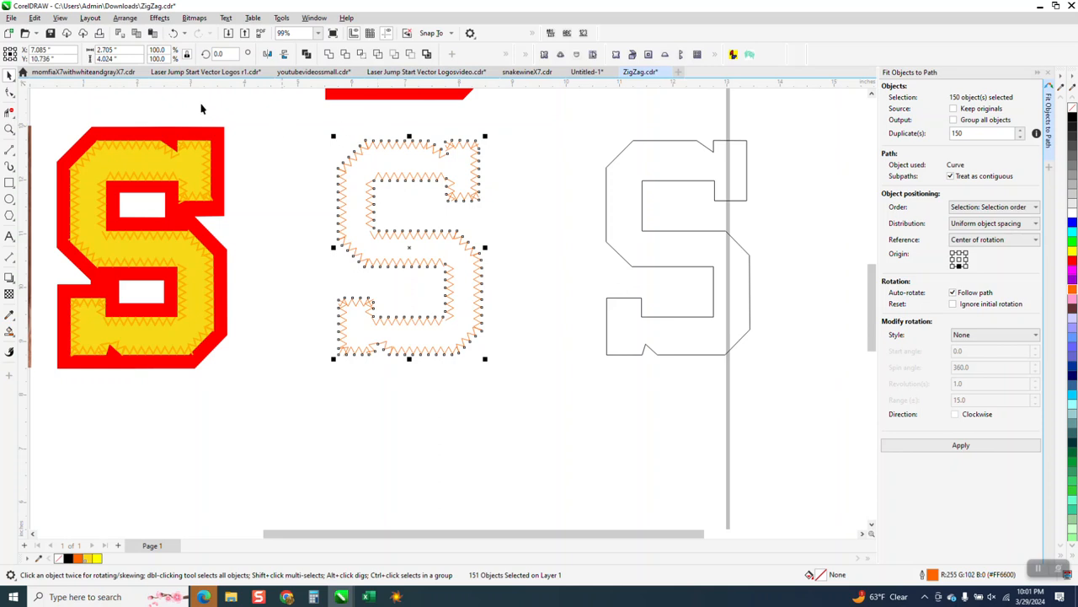
drag(271, 111, 505, 367)
click(487, 143)
click(474, 145)
click(495, 124)
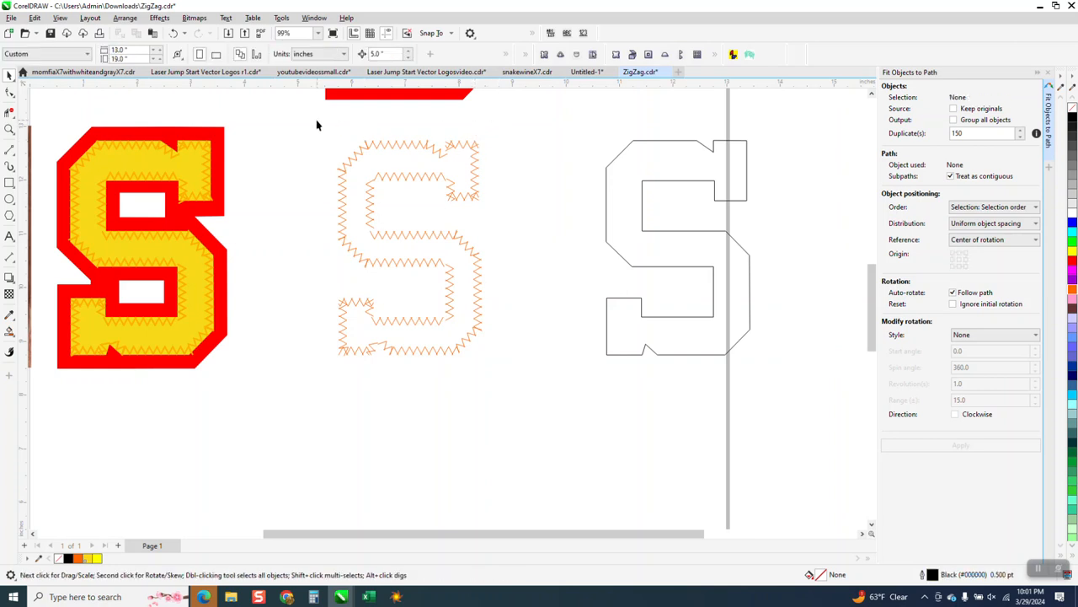
drag(496, 327, 619, 370)
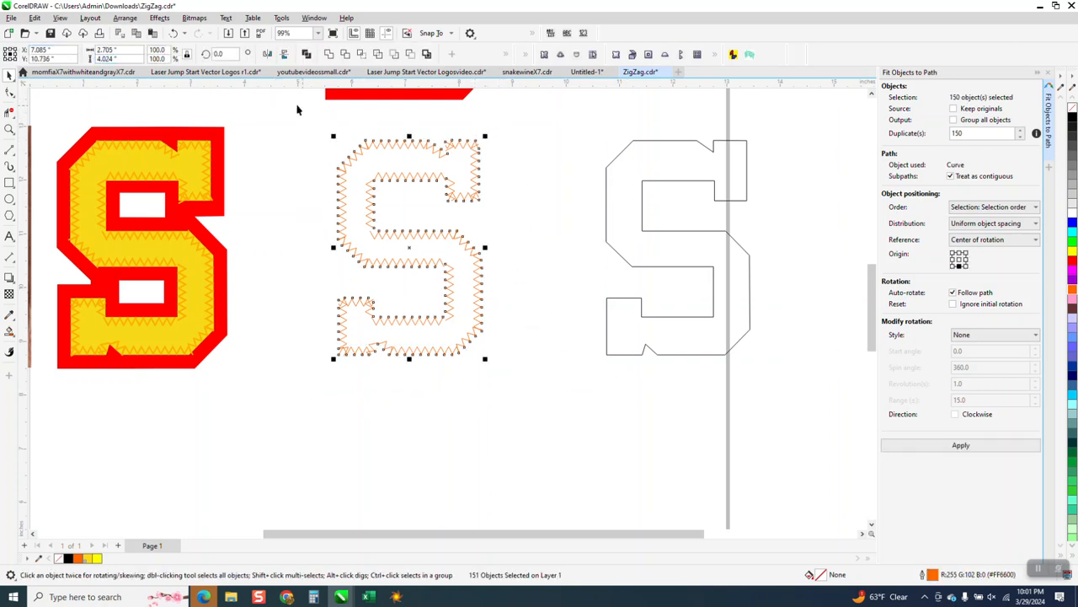
click(329, 54)
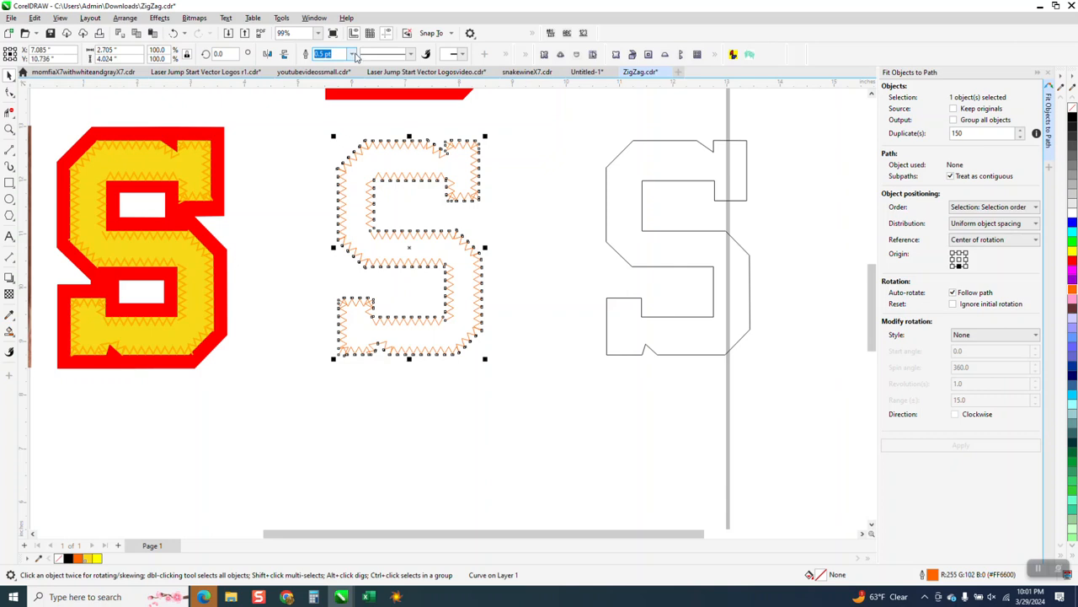
Set the outline width of the orange stitching curve to 1.5 pt.
click(353, 53)
click(329, 121)
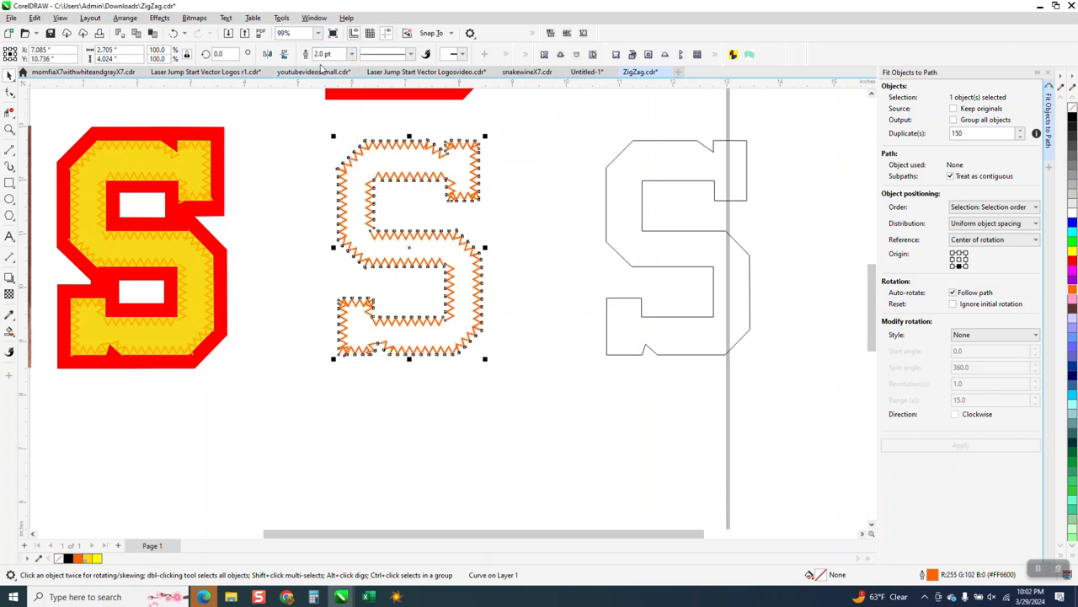
click(353, 54)
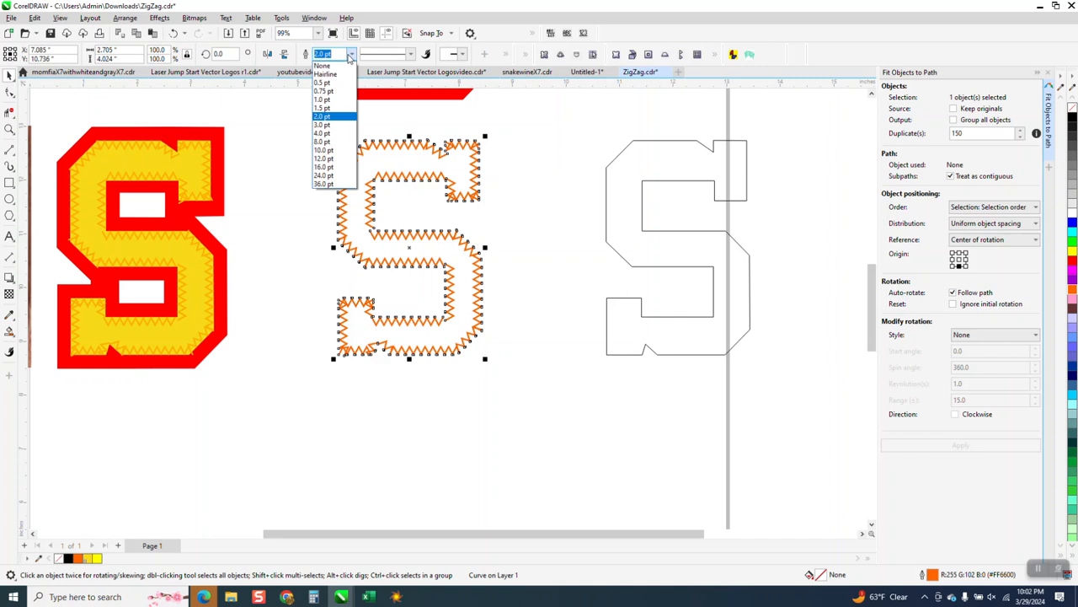
click(329, 109)
Move the yellow S down 5 inches onto the orange stitching and send it to the back of the page.
scroll(371, 263, down, 3)
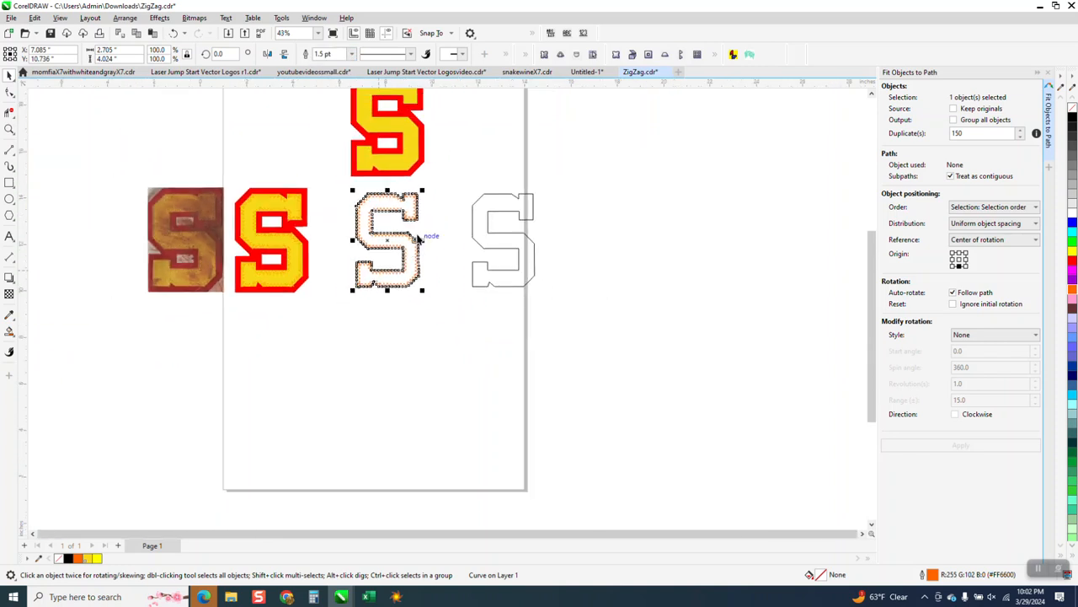
click(401, 160)
key(Down)
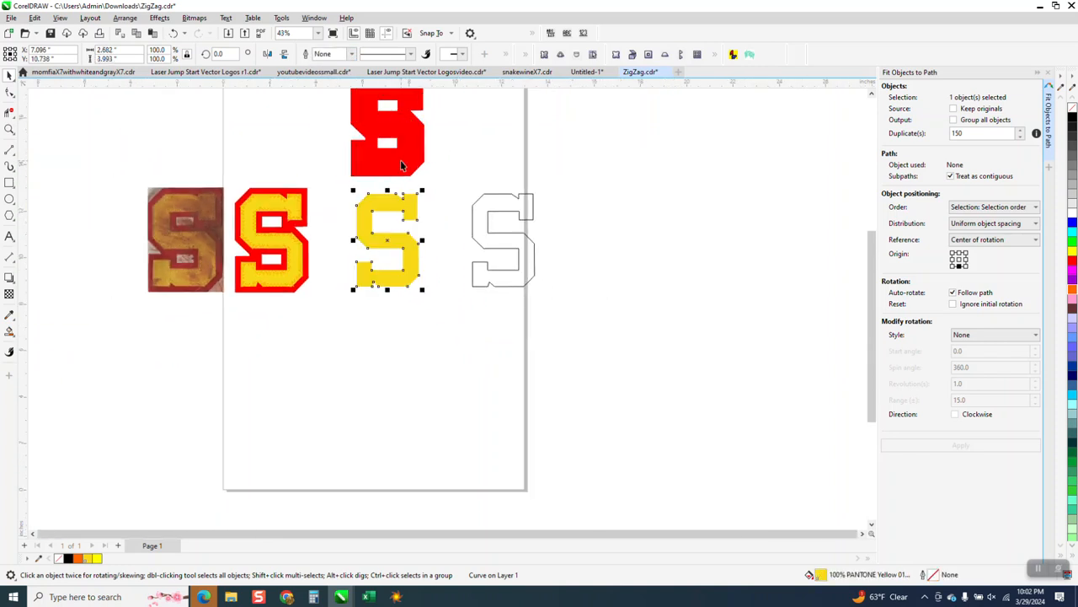
click(124, 17)
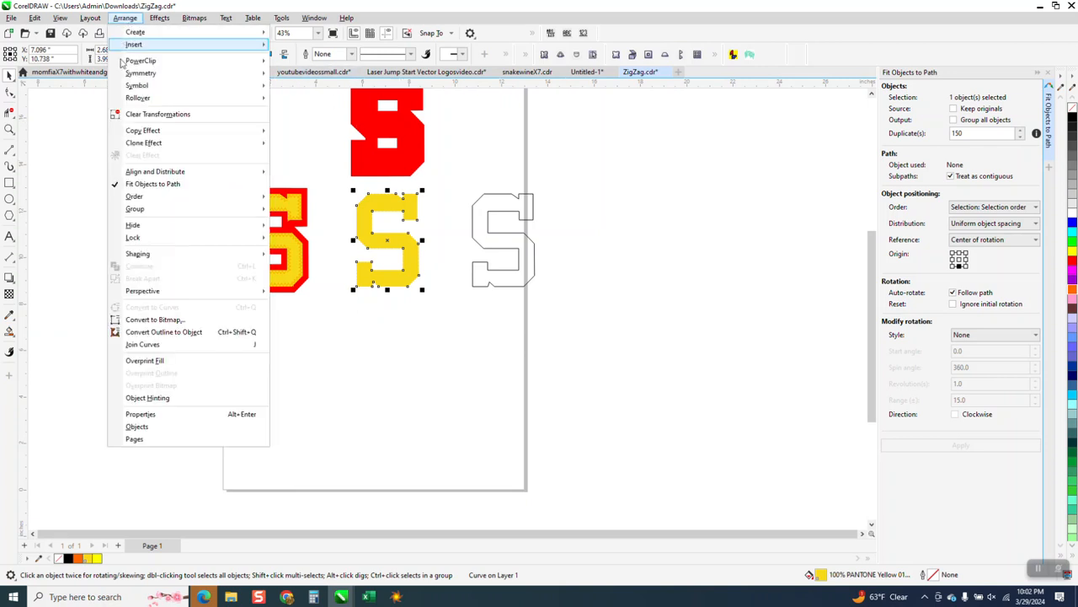
mouse_move(250, 198)
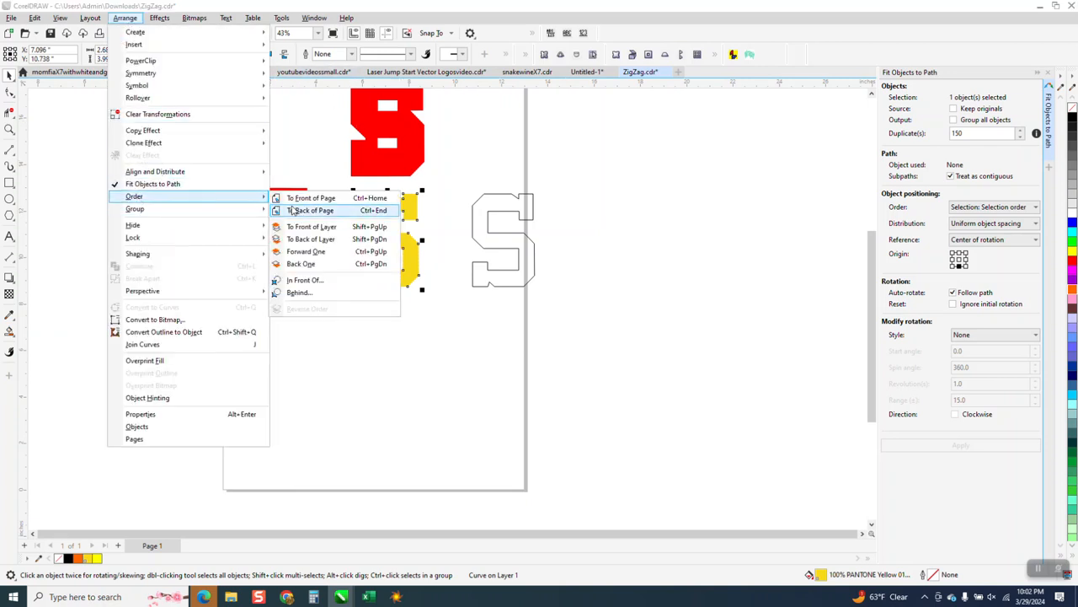
click(297, 210)
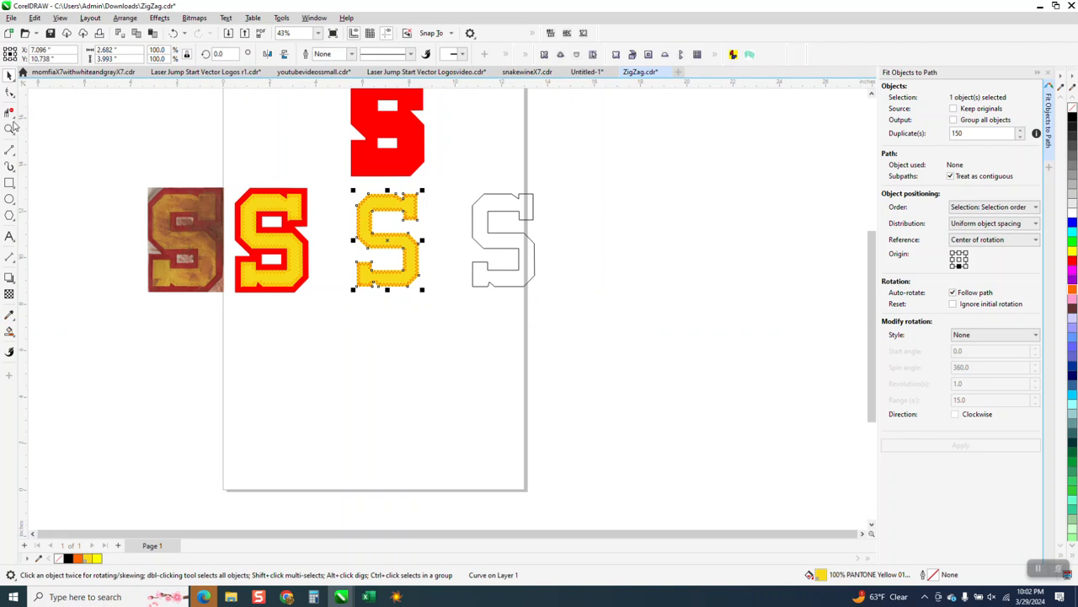
Send the red S to the back of the page and move it down 5 inches behind the yellow S.
click(416, 162)
click(125, 17)
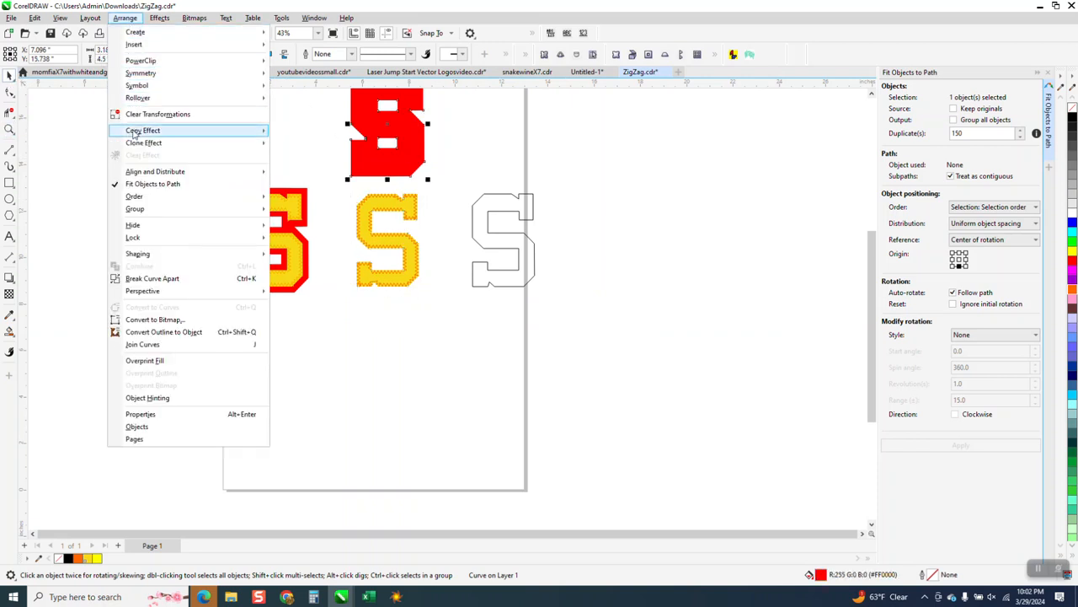
click(314, 207)
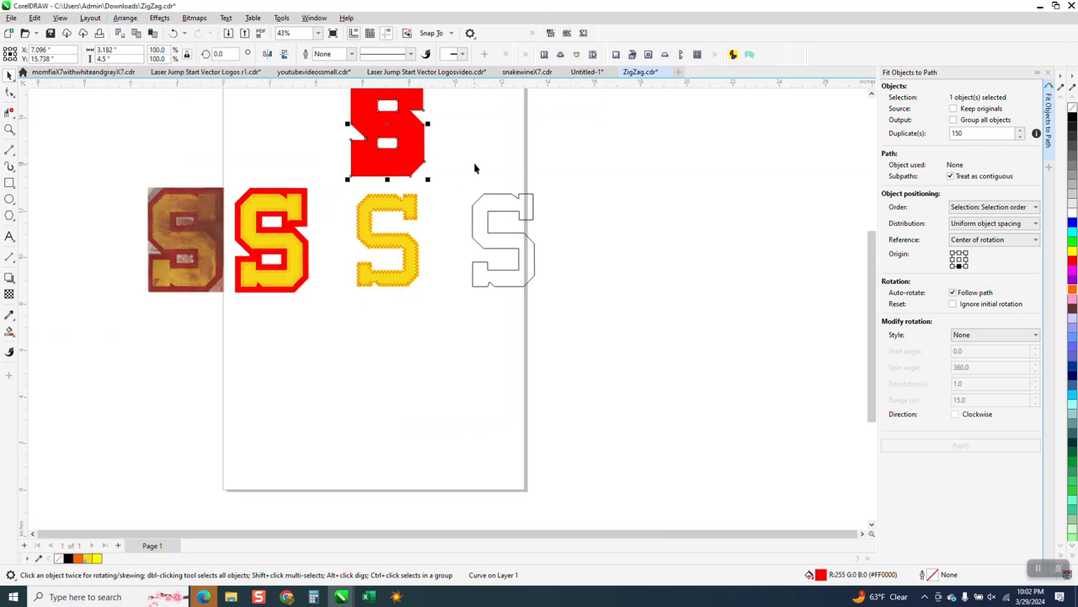
key(Down)
Compare the corner stitching on the assembled red and yellow S with the stitched corners in the jersey photo.
click(9, 128)
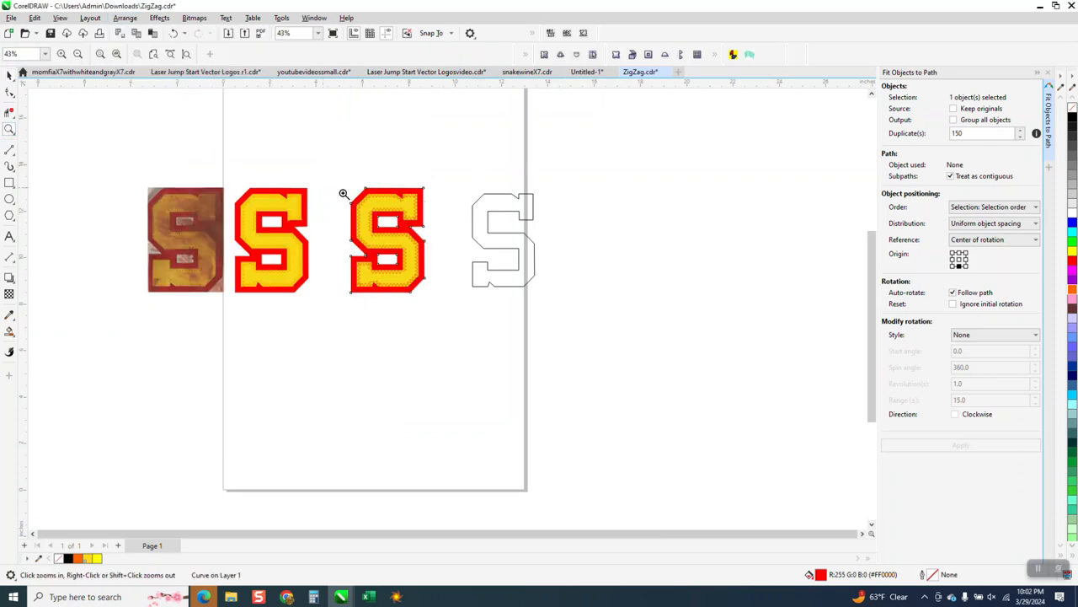
drag(342, 192, 466, 300)
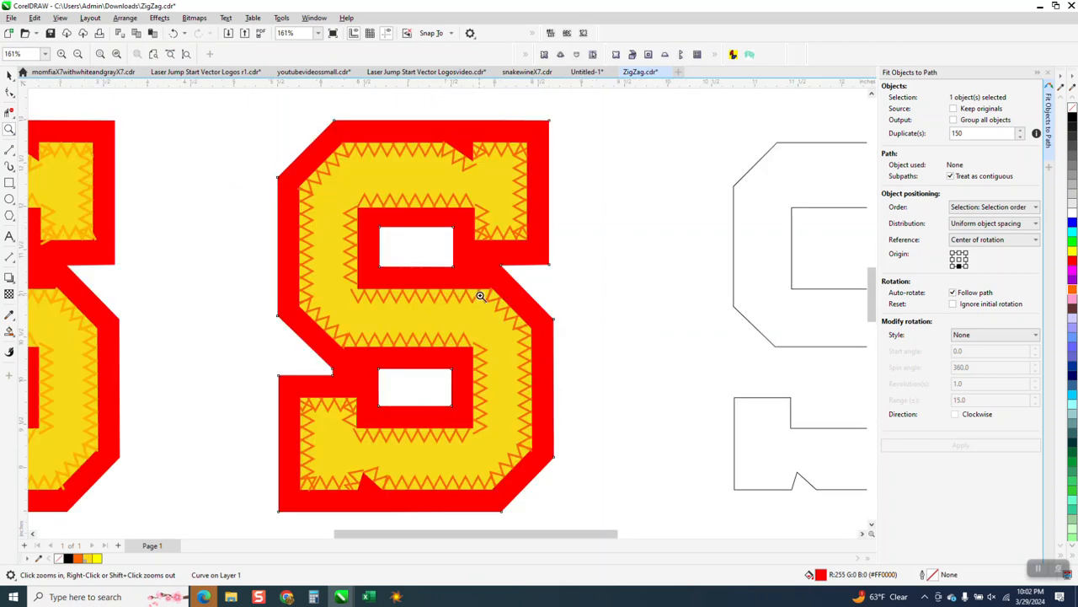
scroll(478, 290, down, 1)
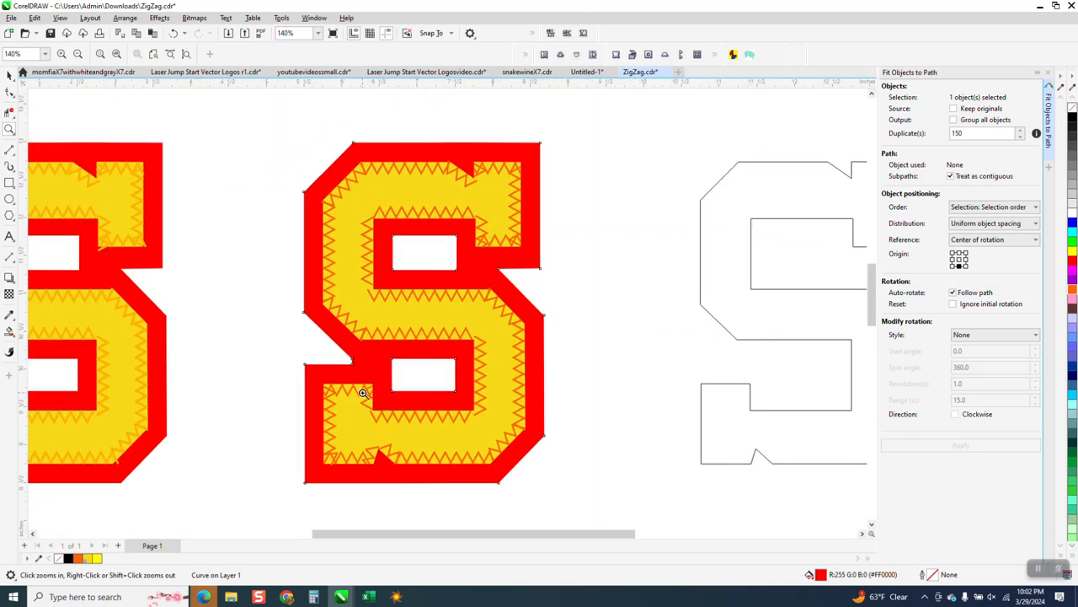
scroll(389, 415, down, 5)
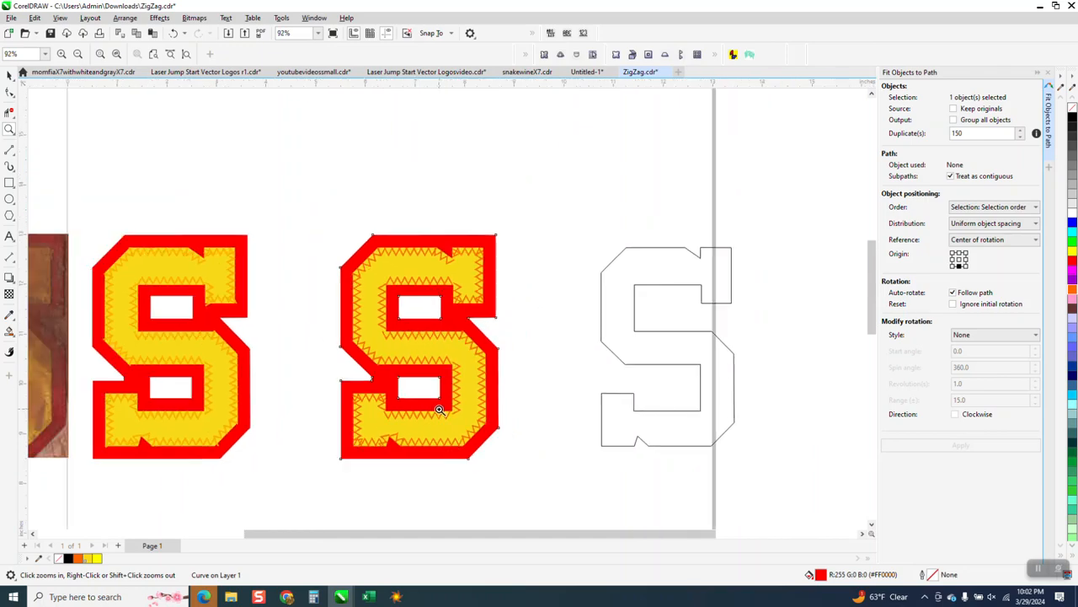
drag(251, 415, 268, 426)
scroll(361, 393, down, 4)
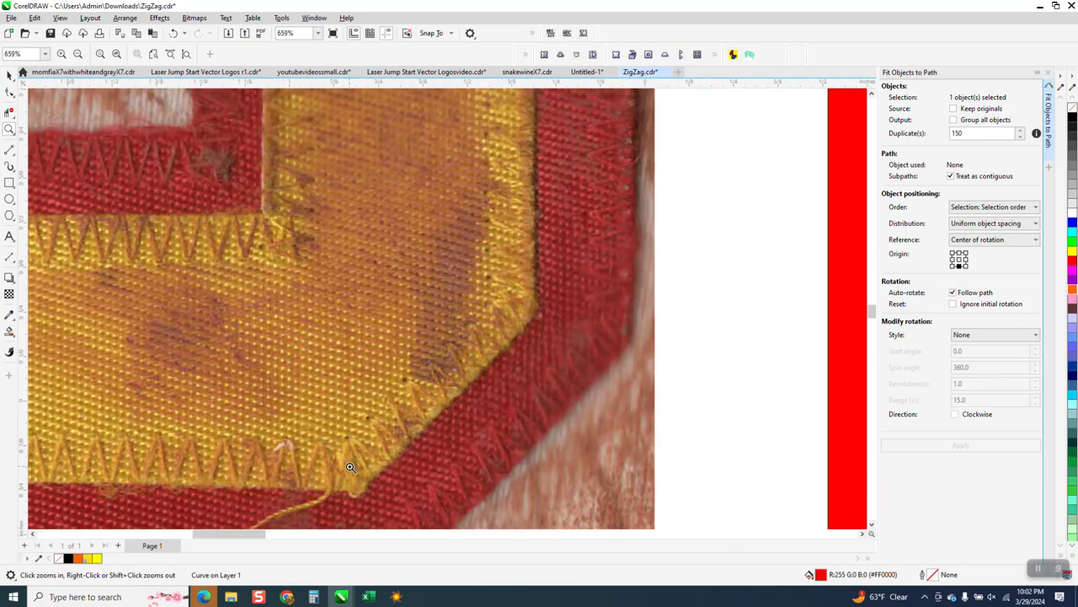
scroll(341, 466, down, 1)
scroll(341, 466, down, 3)
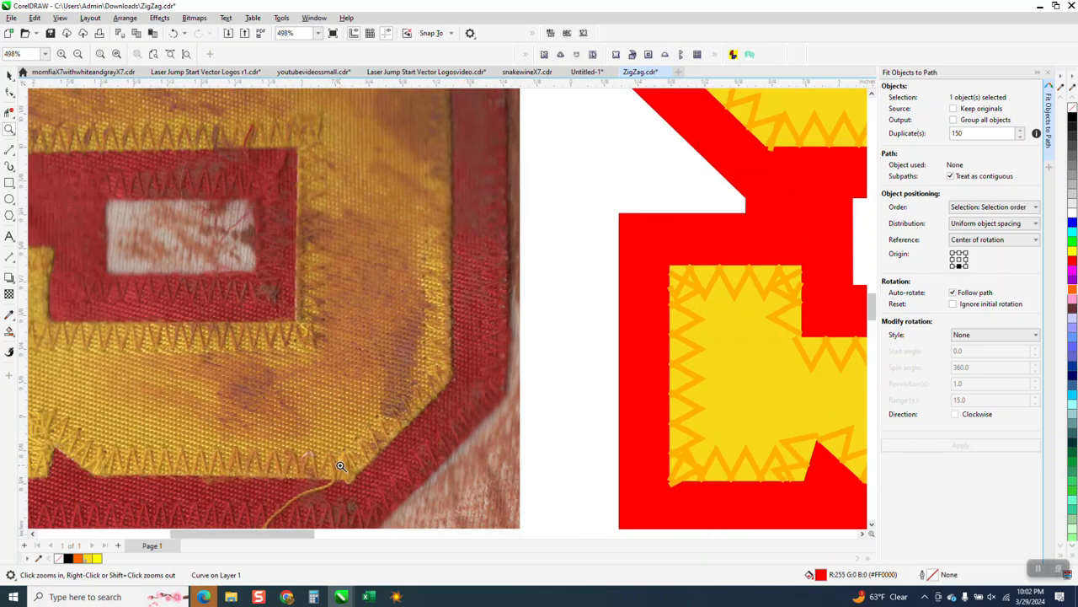
scroll(303, 428, down, 2)
scroll(454, 412, down, 2)
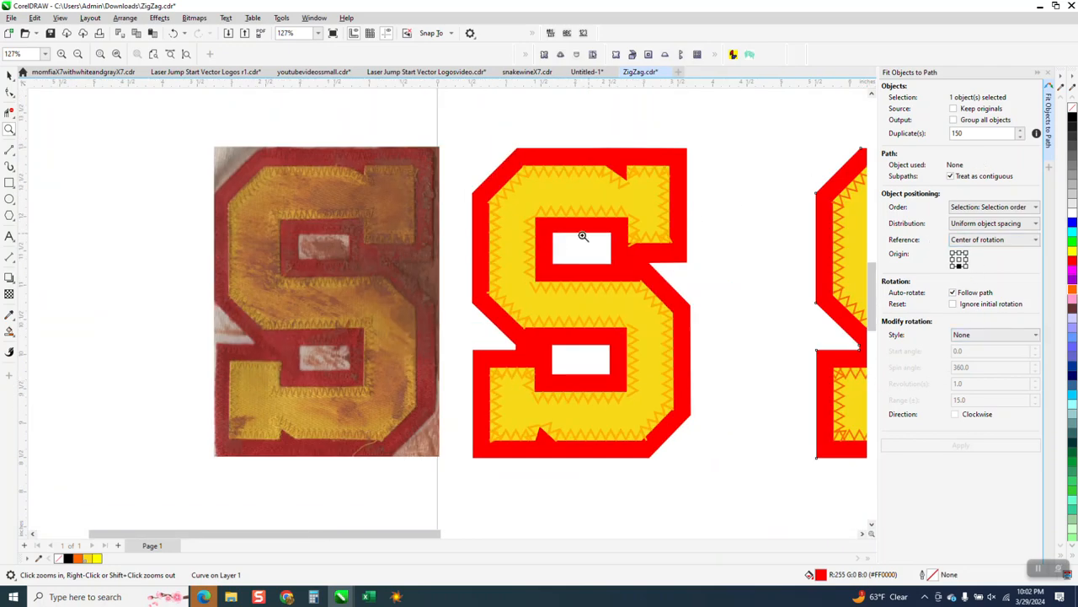
scroll(244, 299, down, 3)
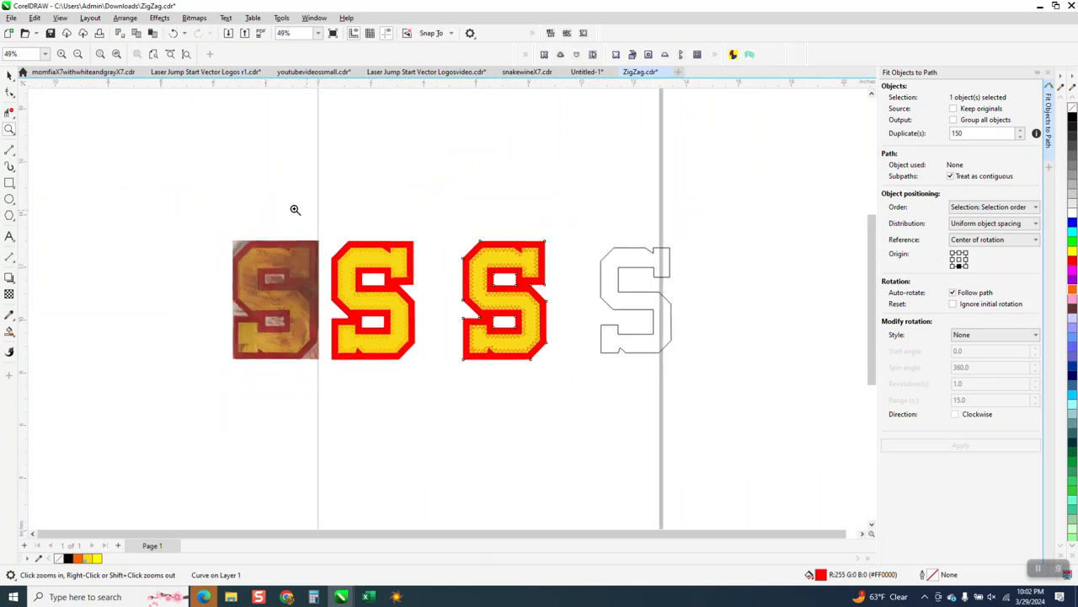
drag(479, 241, 516, 264)
scroll(391, 261, down, 3)
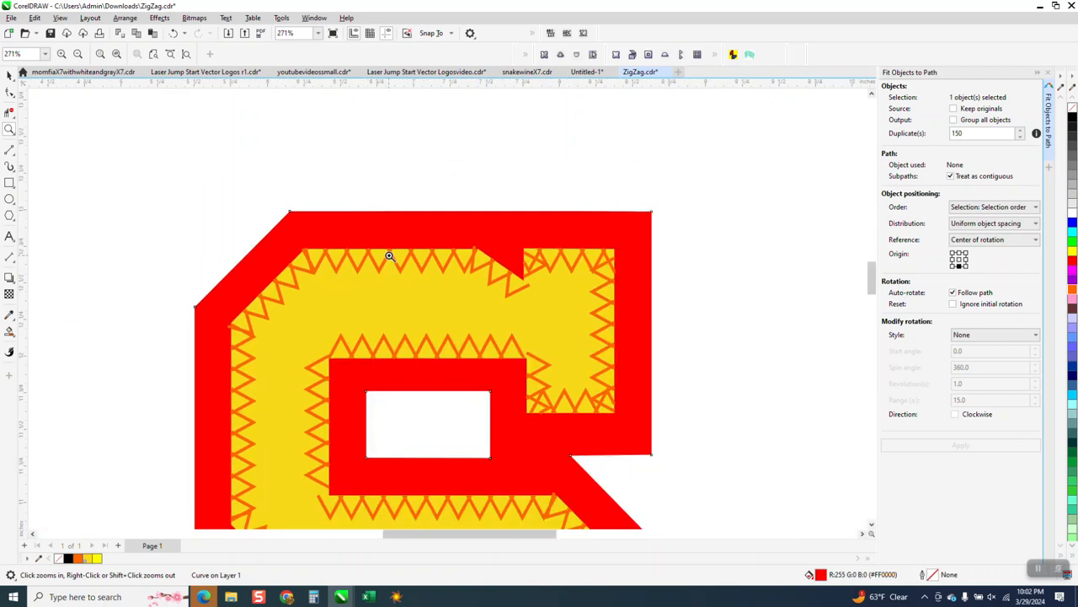
scroll(426, 281, down, 2)
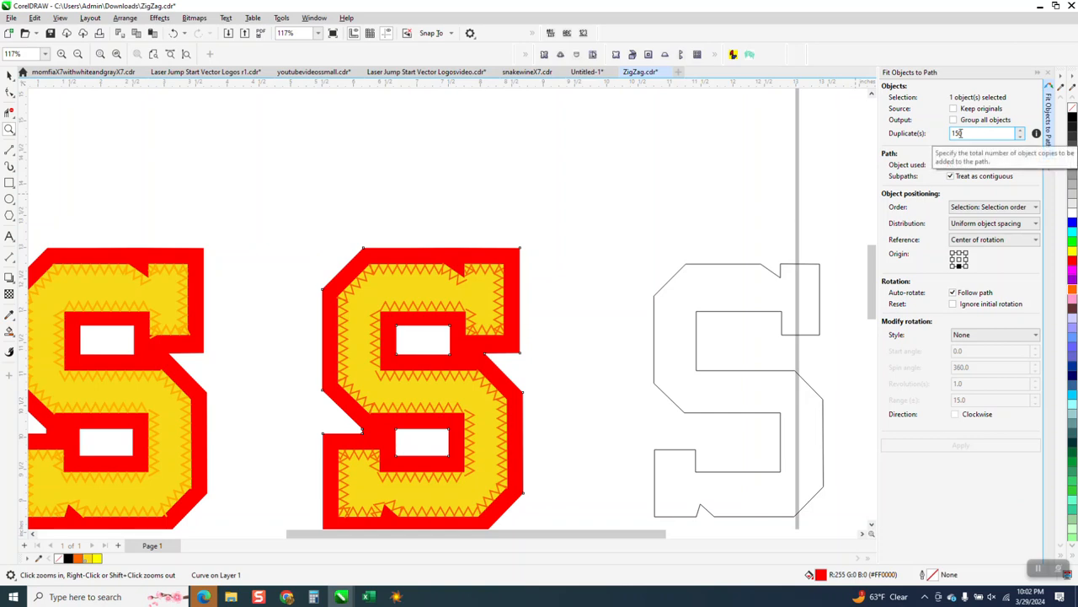
Join the loose stitch end at the upper opening's lower-left corner to the neighbouring stitch and pull its point diagonally outward from the corner.
click(10, 75)
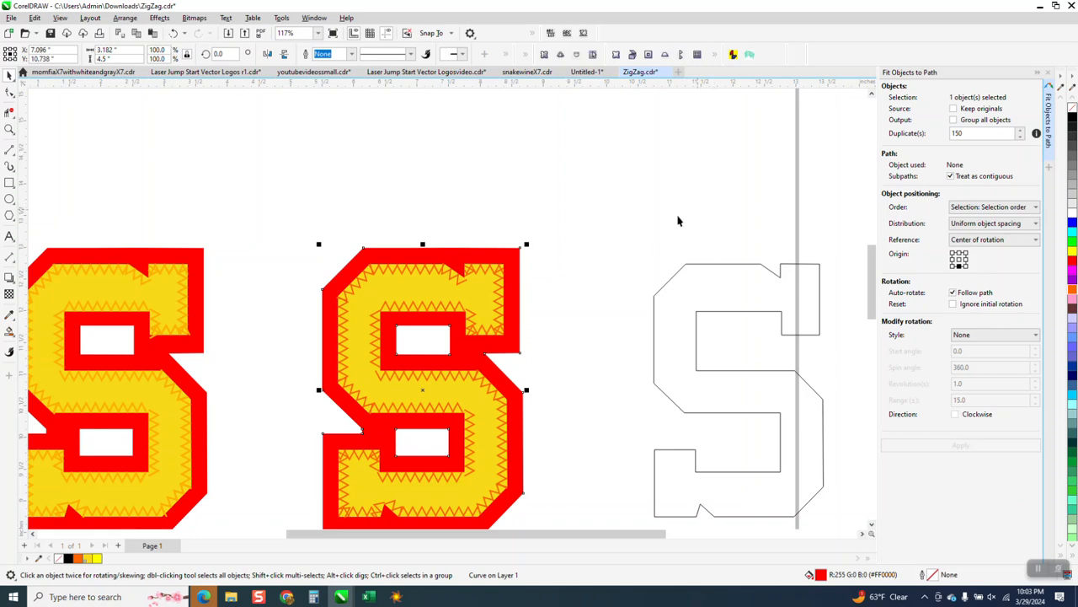
scroll(533, 241, down, 2)
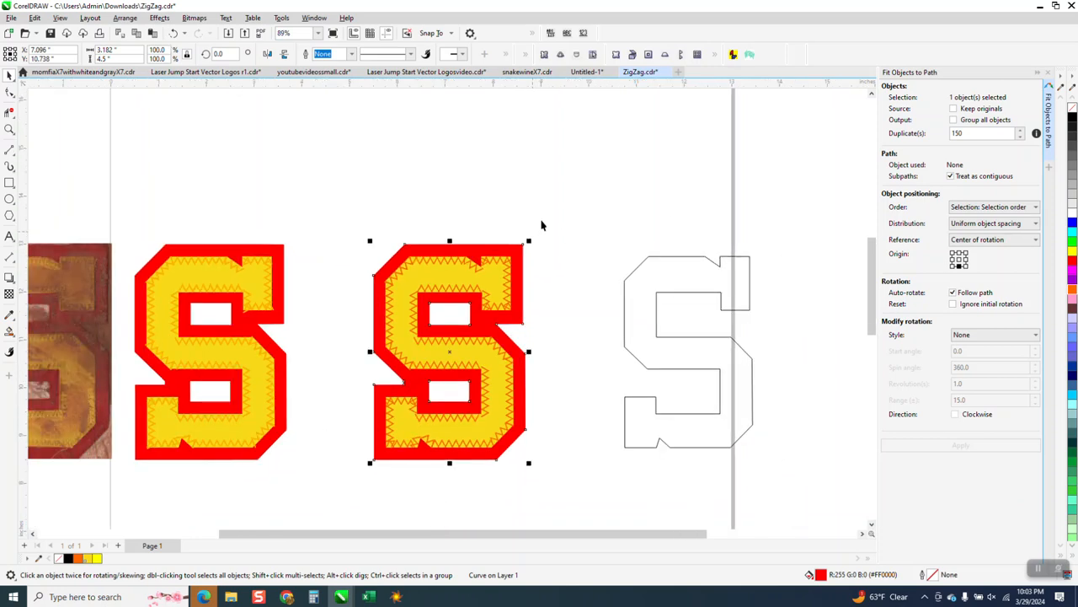
click(542, 225)
click(9, 129)
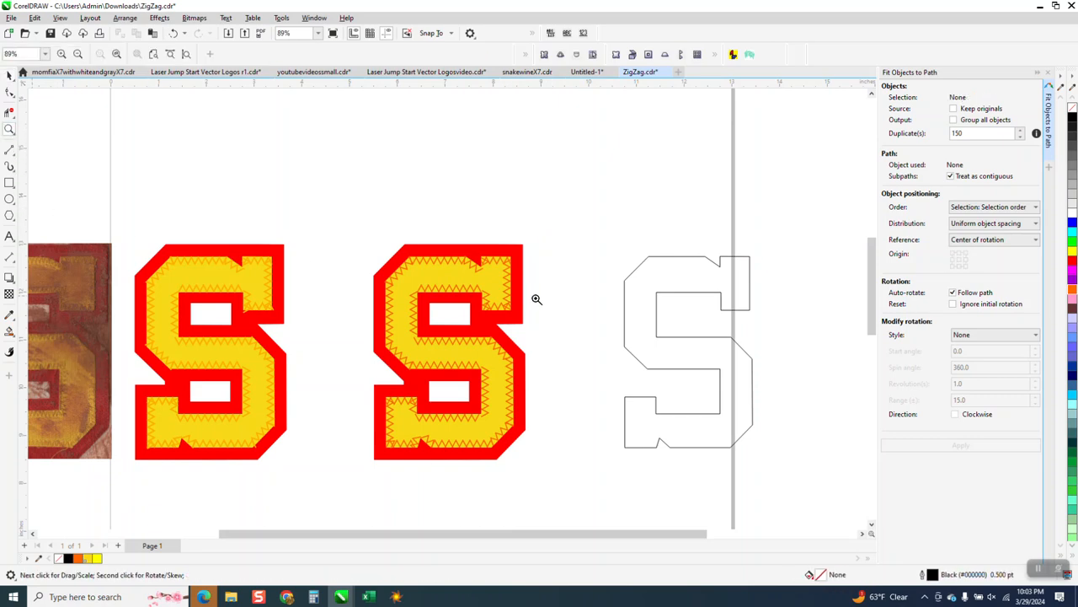
drag(411, 315, 439, 357)
click(10, 75)
click(354, 281)
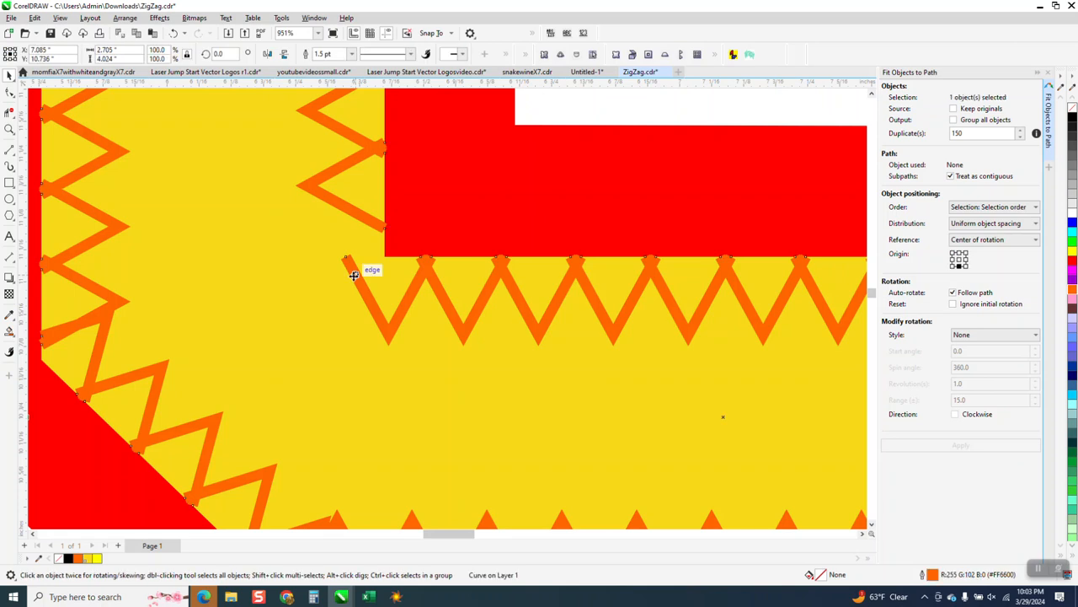
click(10, 93)
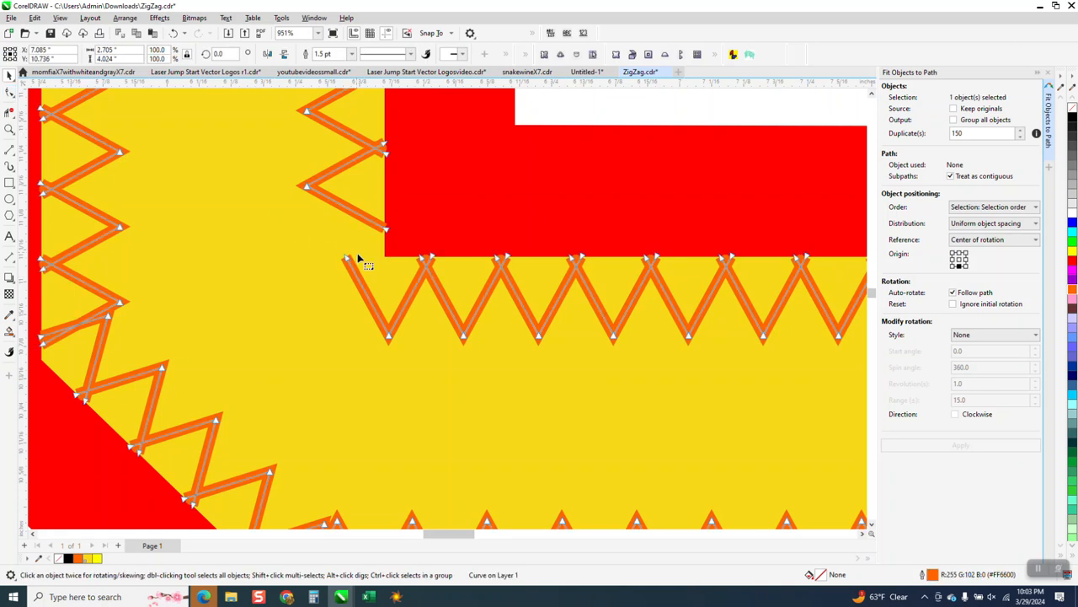
drag(347, 258, 388, 229)
drag(392, 343, 325, 320)
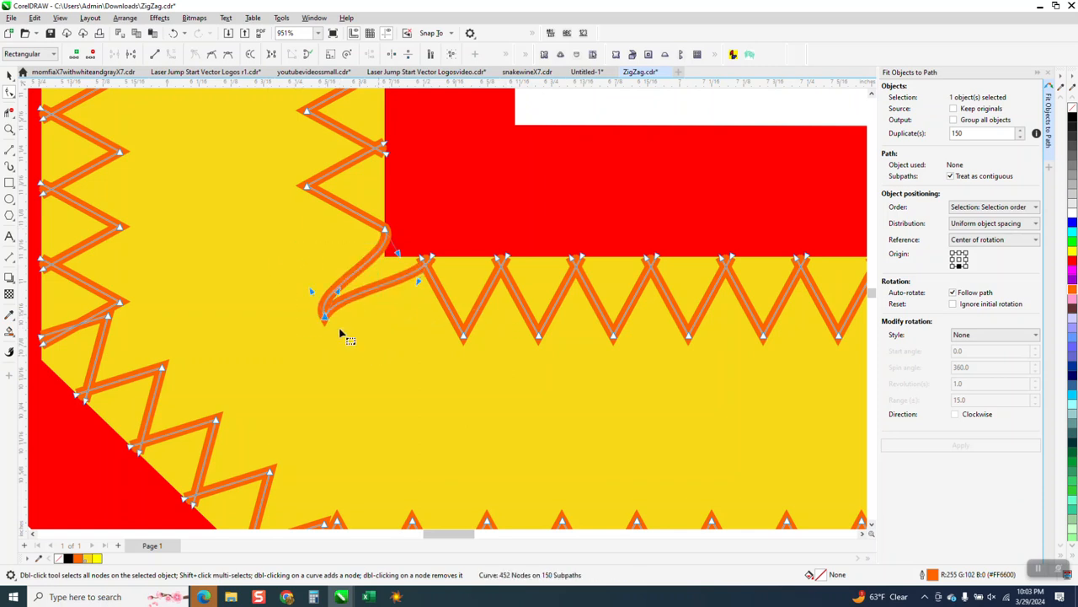
Convert the curved segments of the reshaped corner stitch to straight lines and nudge its outer point slightly.
right_click(326, 318)
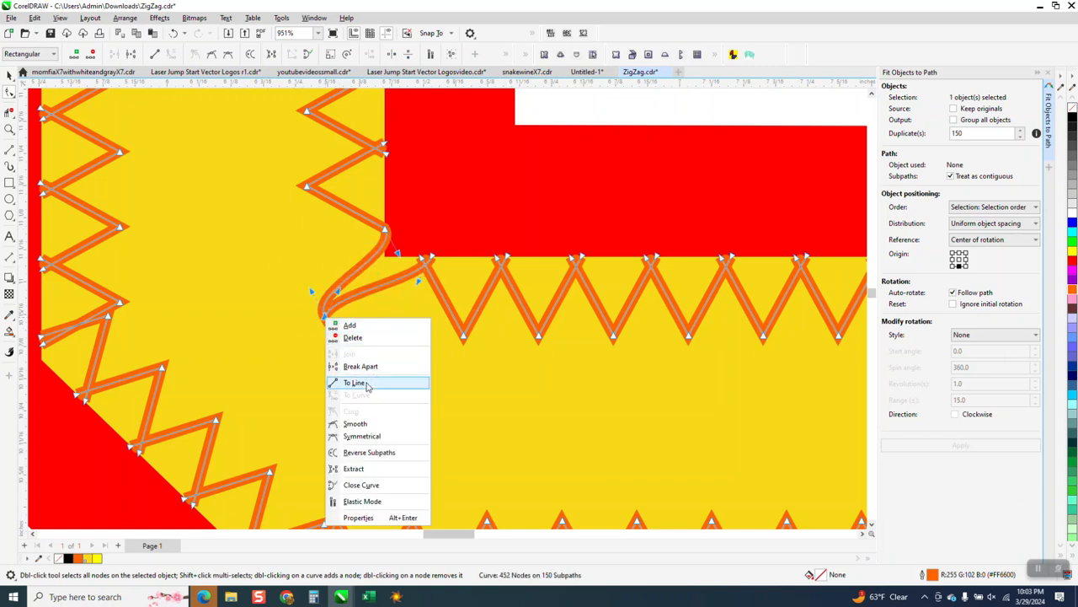
click(361, 380)
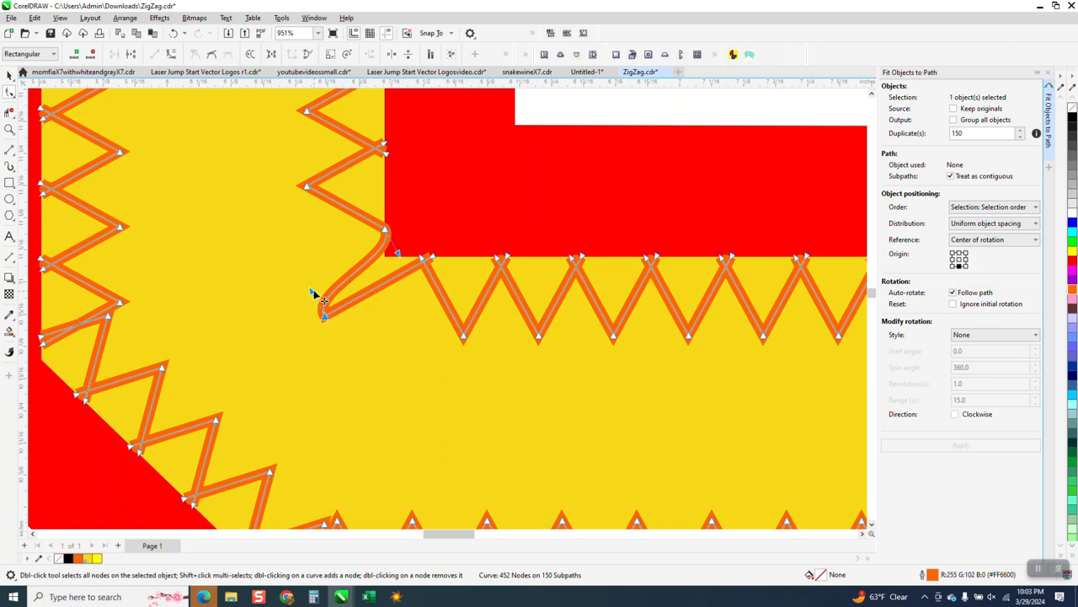
right_click(386, 234)
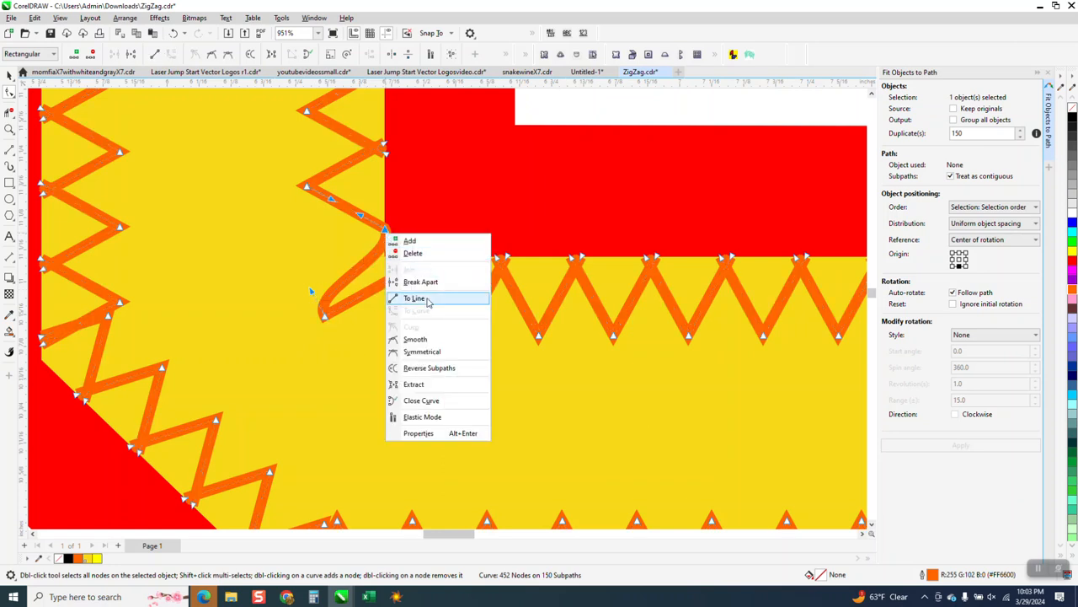
click(427, 300)
drag(328, 318, 317, 311)
Examine the stitching around the whole S, especially the corners and the notch of its upper arm.
scroll(357, 410, down, 4)
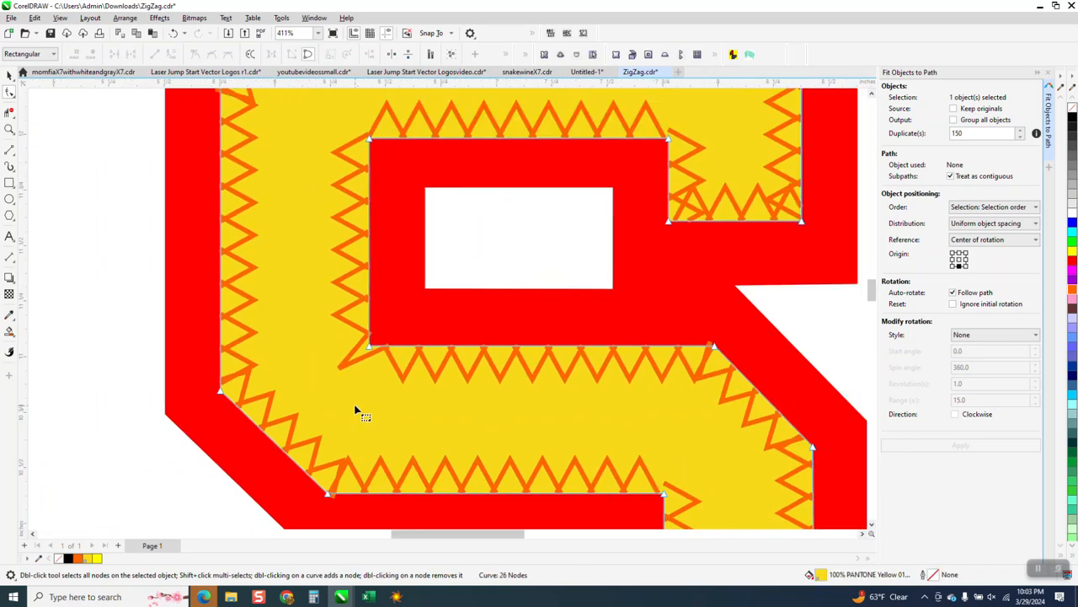
scroll(355, 410, down, 1)
scroll(324, 402, down, 2)
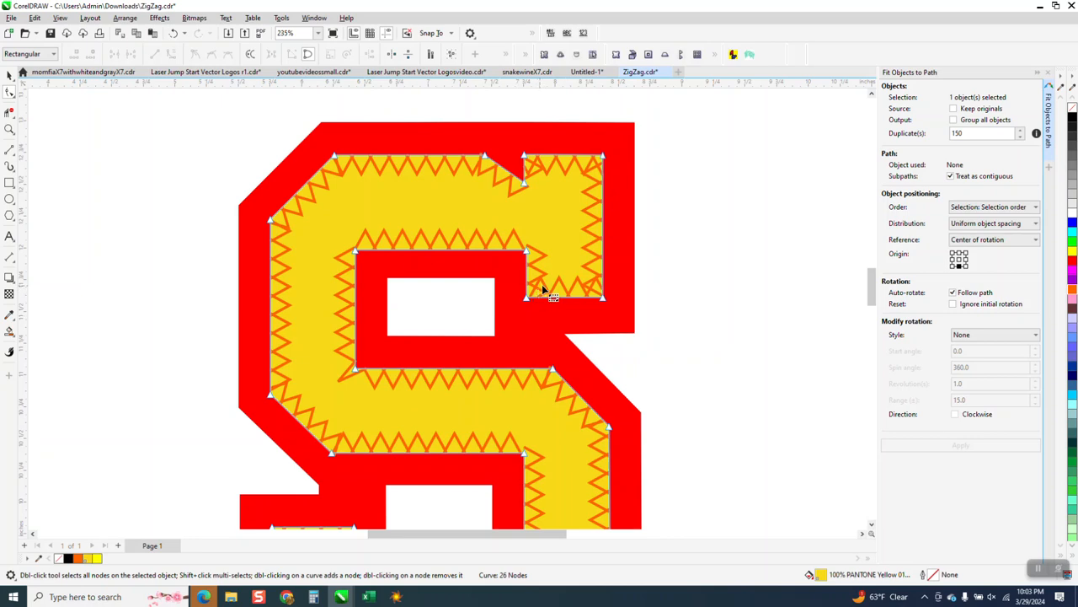
scroll(573, 228, down, 1)
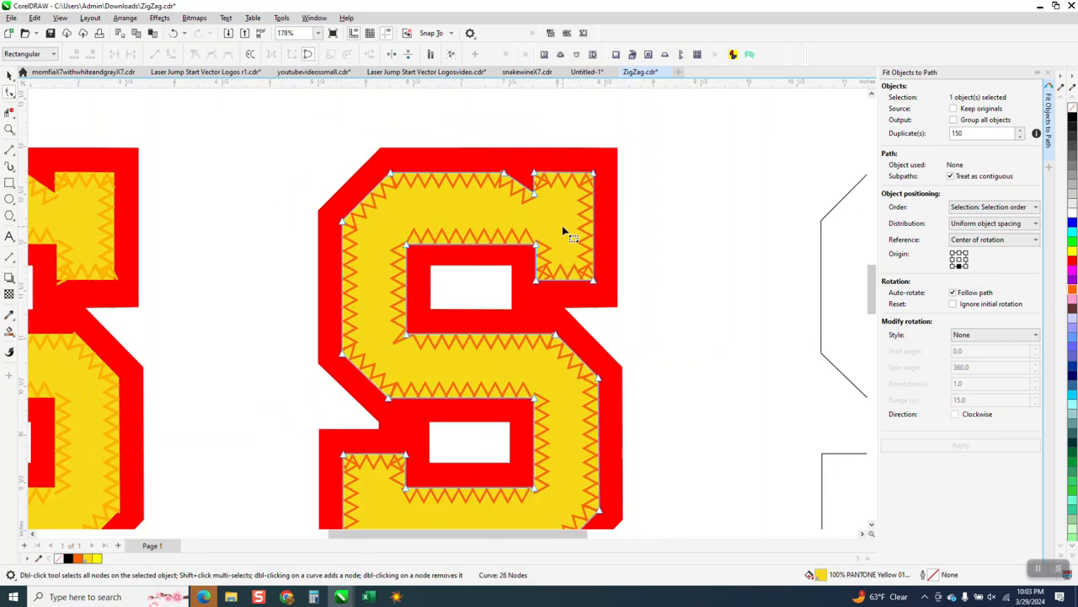
scroll(405, 261, down, 1)
key(space)
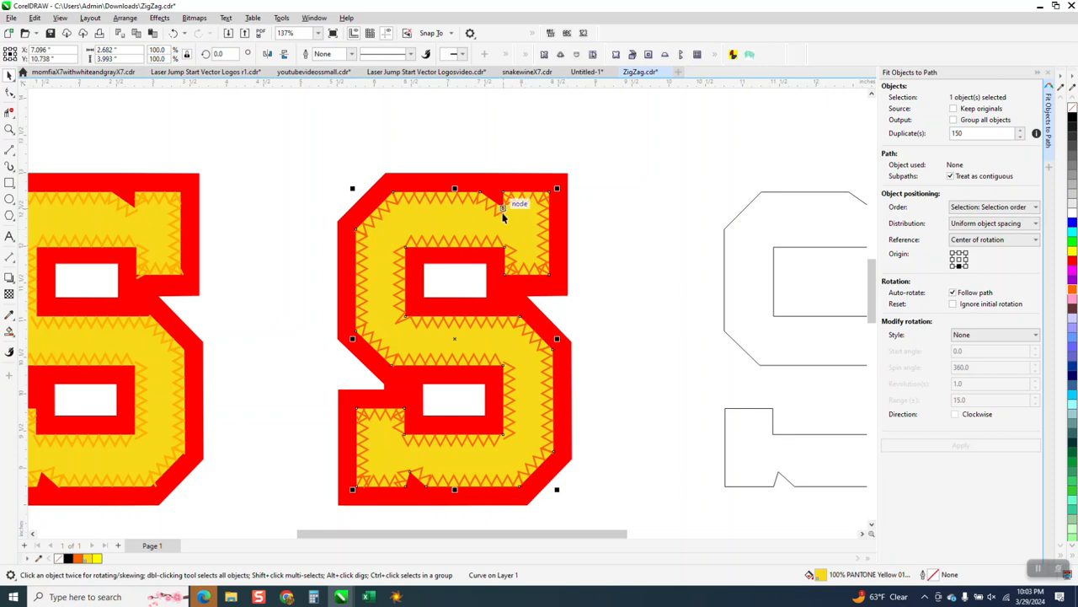
click(9, 130)
drag(461, 194, 553, 241)
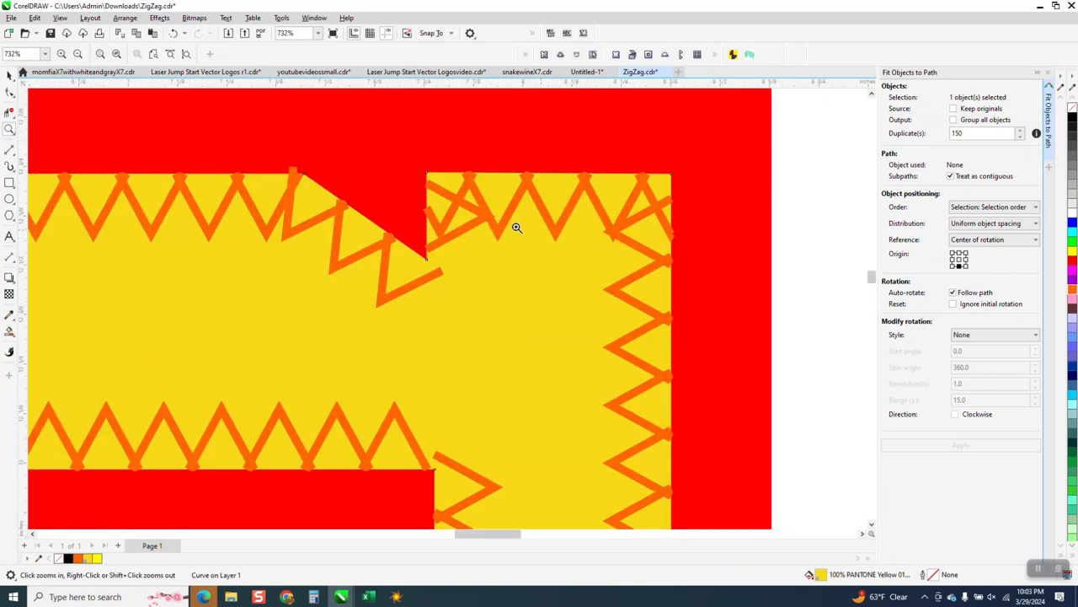
scroll(434, 261, down, 7)
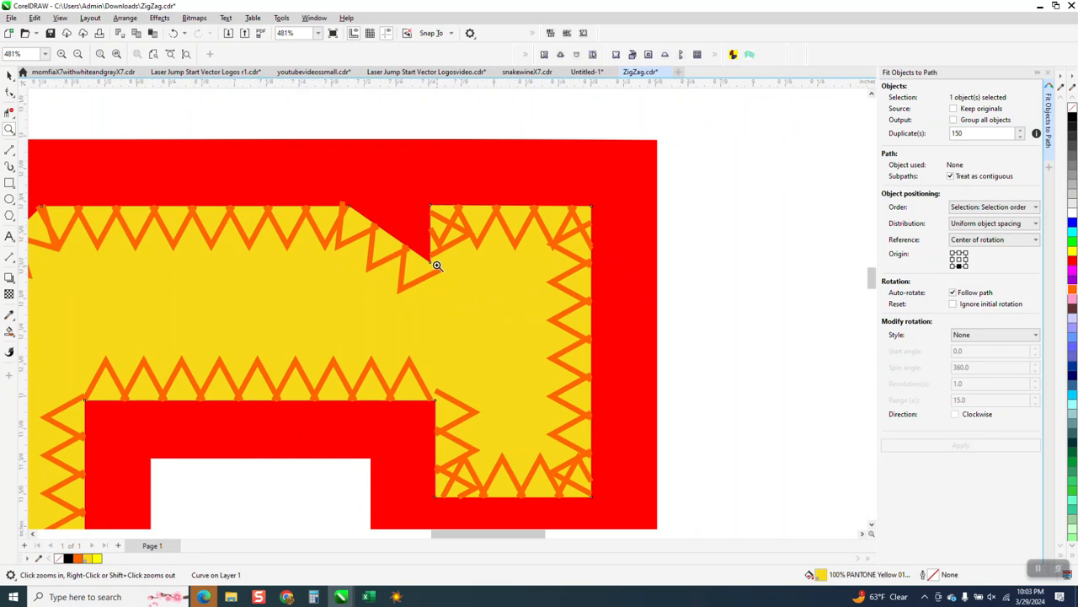
scroll(459, 270, down, 1)
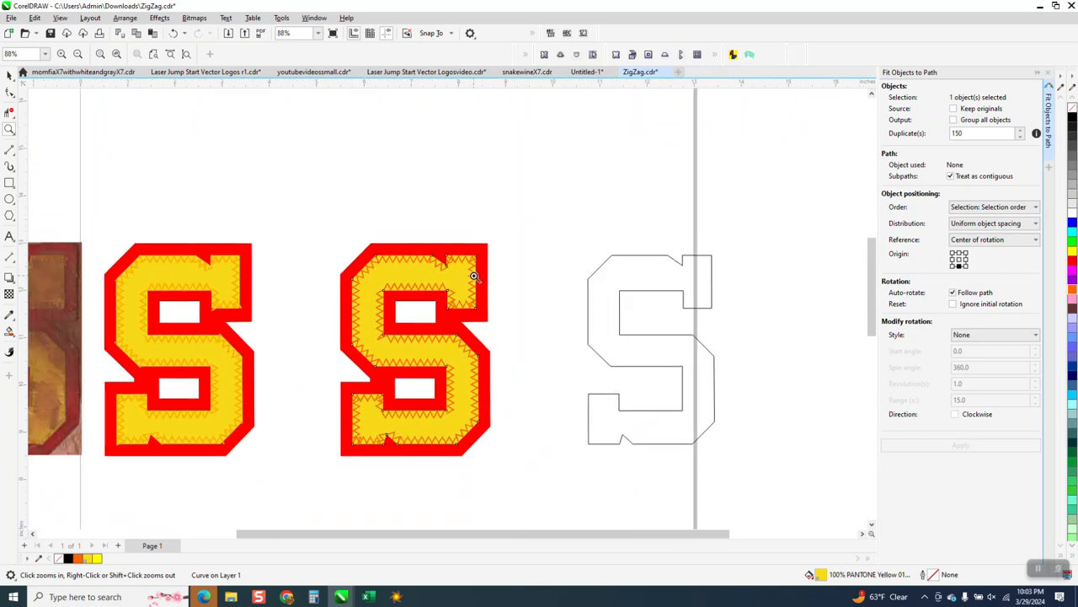